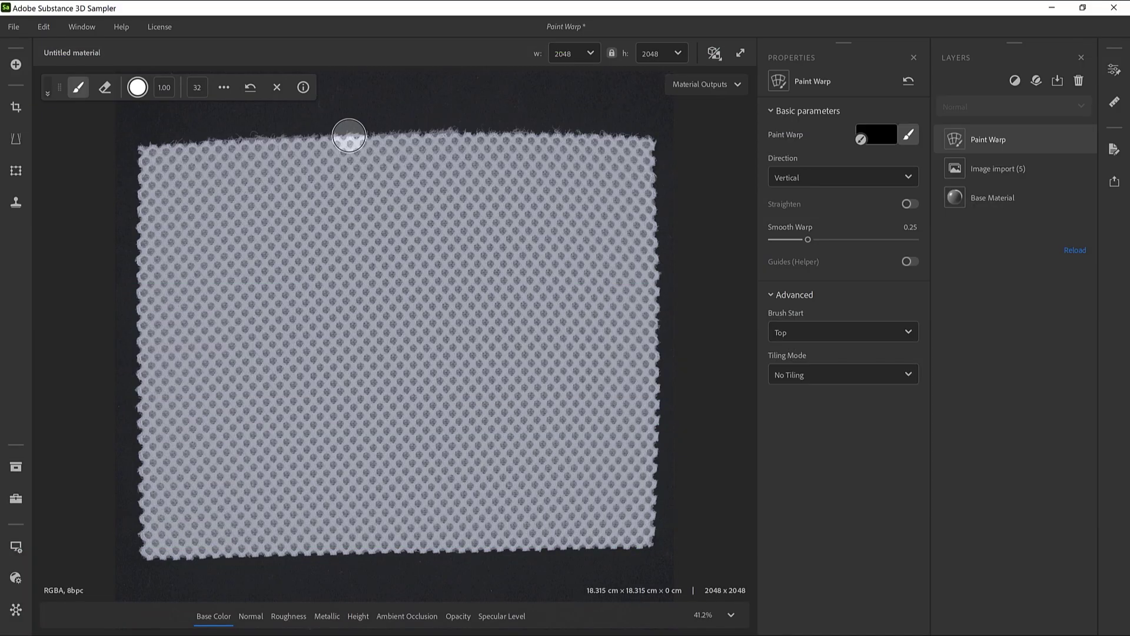
Step: Paint two vertical warp strokes down the mesh, then undo them
{"action": "mouse_move", "coordinate": [350, 131]}
{"action": "left_mouse_down"}
{"action": "mouse_move", "coordinate": [353, 191]}
{"action": "mouse_move", "coordinate": [433, 283]}
{"action": "mouse_move", "coordinate": [451, 323]}
{"action": "mouse_move", "coordinate": [429, 368]}
{"action": "mouse_move", "coordinate": [326, 439]}
{"action": "mouse_move", "coordinate": [319, 473]}
{"action": "mouse_move", "coordinate": [368, 564]}
{"action": "left_mouse_up"}
{"action": "mouse_move", "coordinate": [580, 126]}
{"action": "left_mouse_down"}
{"action": "mouse_move", "coordinate": [574, 197]}
{"action": "mouse_move", "coordinate": [515, 266]}
{"action": "mouse_move", "coordinate": [530, 353]}
{"action": "mouse_move", "coordinate": [591, 447]}
{"action": "mouse_move", "coordinate": [547, 565]}
{"action": "left_mouse_up"}
{"action": "key", "text": "ctrl+z"}
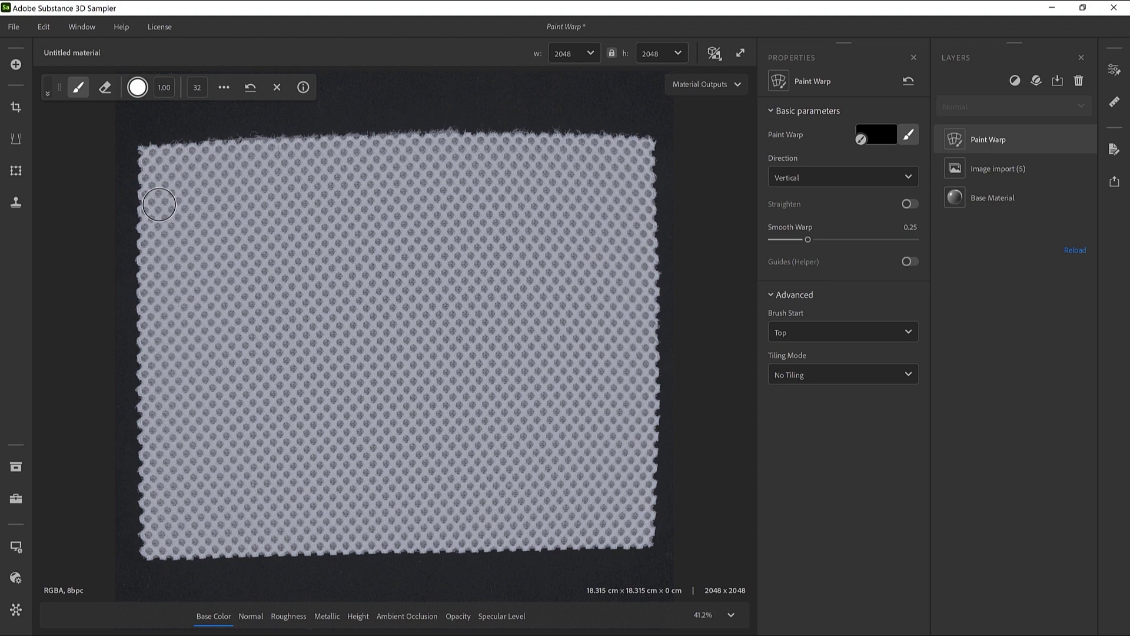
Step: Paint a wavy stroke and a straightening stroke across the mesh, then view the straightened result
{"action": "mouse_move", "coordinate": [159, 204]}
{"action": "left_mouse_down"}
{"action": "mouse_move", "coordinate": [215, 177]}
{"action": "mouse_move", "coordinate": [268, 206]}
{"action": "mouse_move", "coordinate": [288, 233]}
{"action": "mouse_move", "coordinate": [379, 212]}
{"action": "mouse_move", "coordinate": [456, 270]}
{"action": "mouse_move", "coordinate": [484, 254]}
{"action": "mouse_move", "coordinate": [624, 273]}
{"action": "mouse_move", "coordinate": [651, 262]}
{"action": "left_mouse_up"}
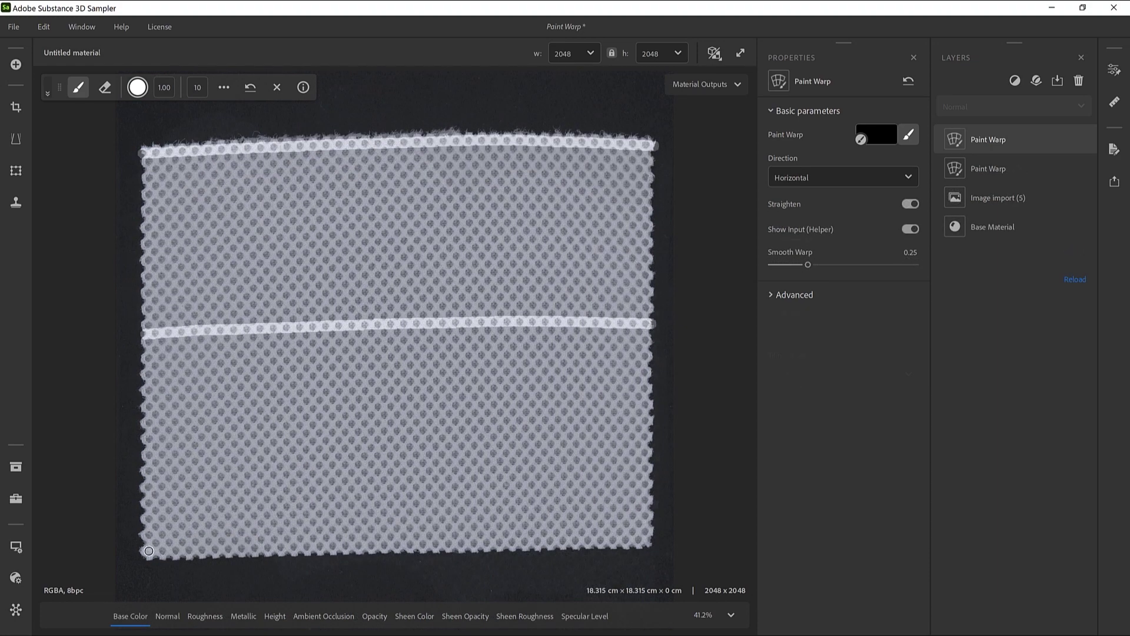
{"action": "left_click_drag", "start_coordinate": [146, 550], "coordinate": [652, 538]}
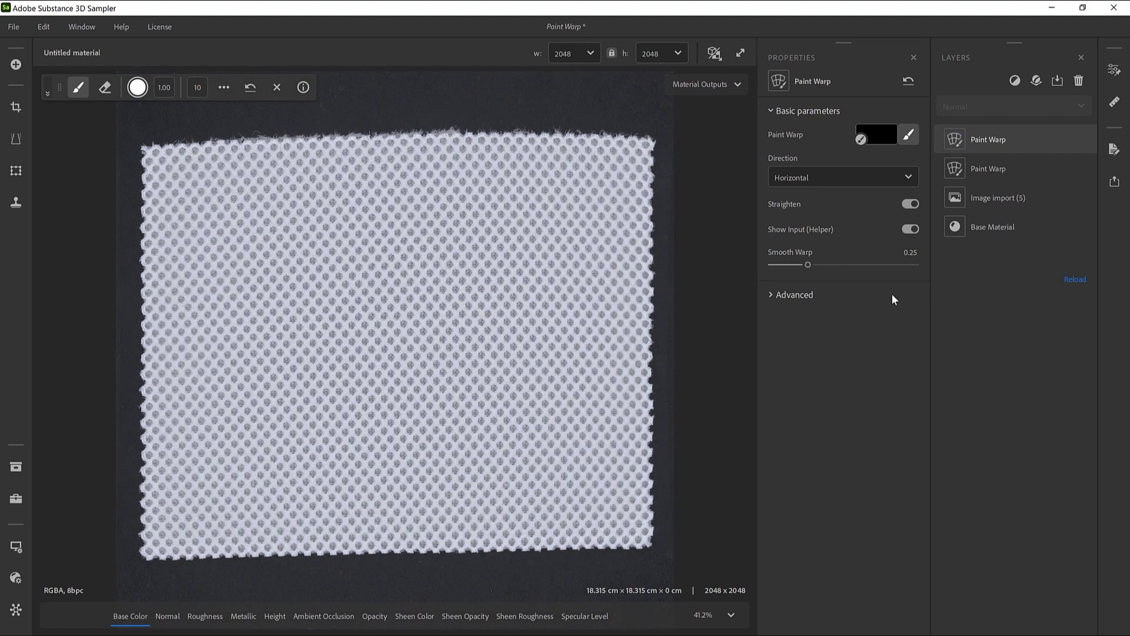
{"action": "left_click", "coordinate": [910, 230]}
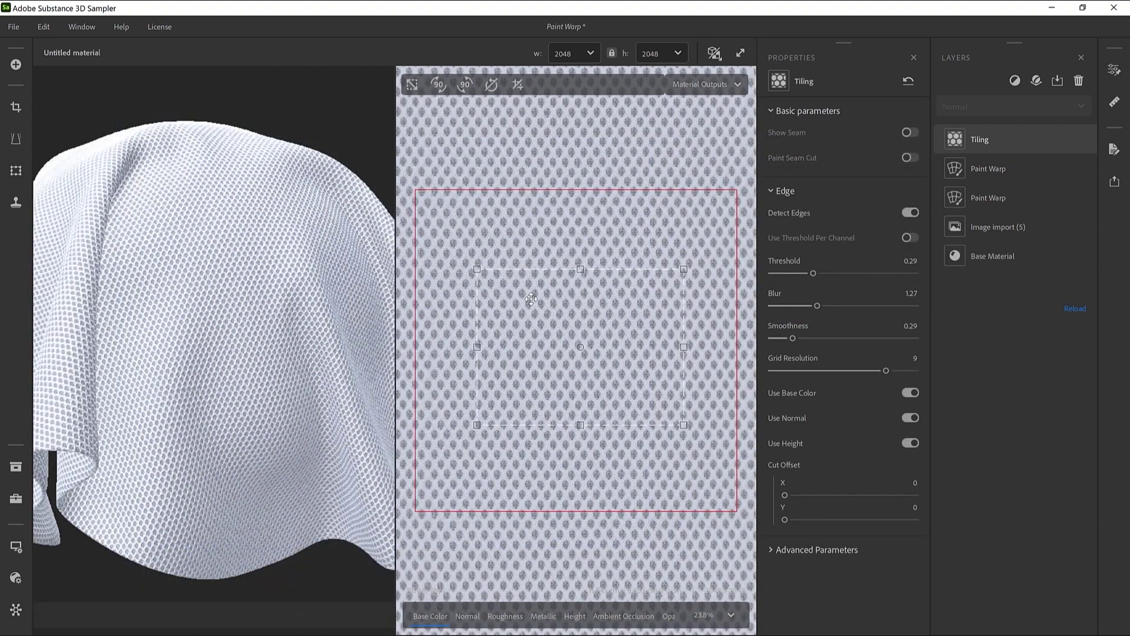
{"action": "scroll", "coordinate": [531, 299], "scroll_direction": "down", "scroll_amount": 5}
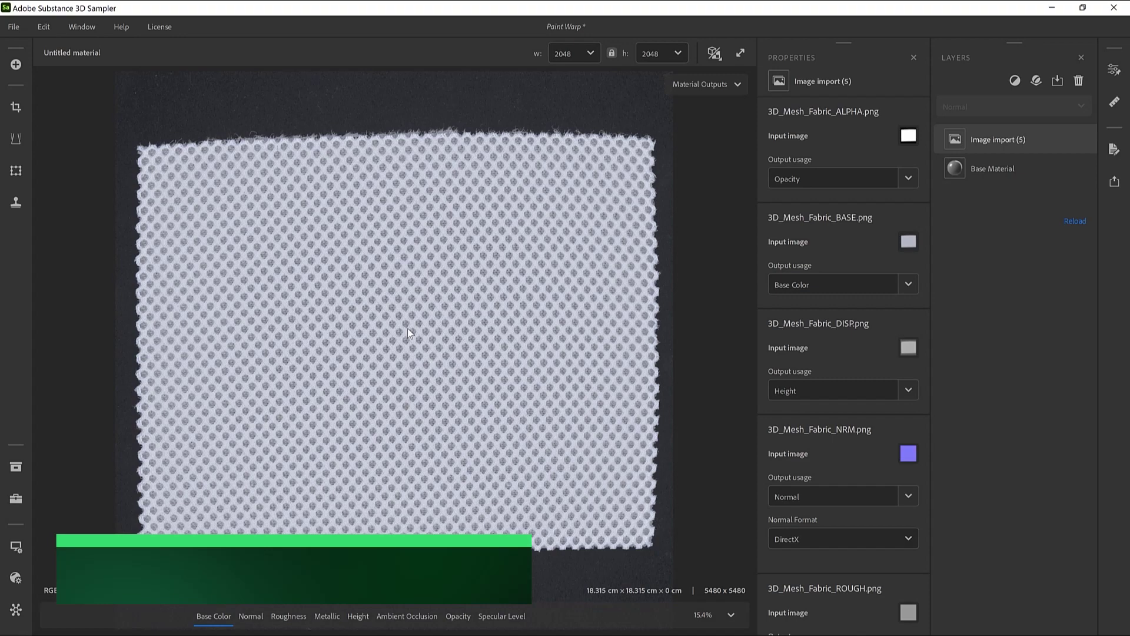
Step: Add a Paint Warp filter layer above Image import (5), found by searching 'paint w'
{"action": "left_click", "coordinate": [1013, 80]}
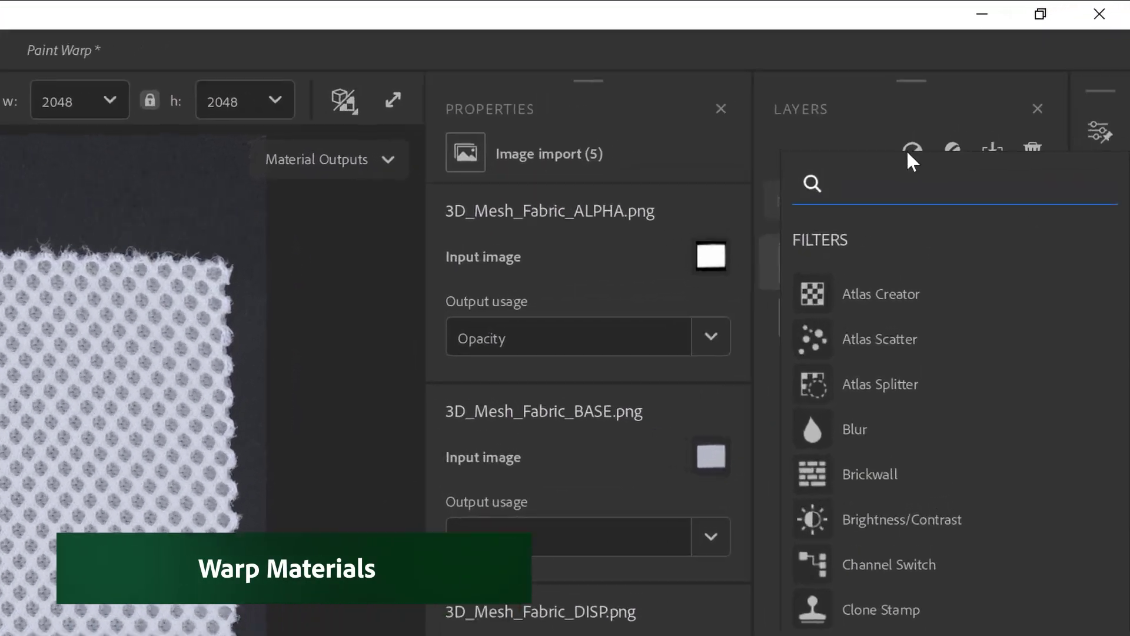
{"action": "type", "text": "paint w"}
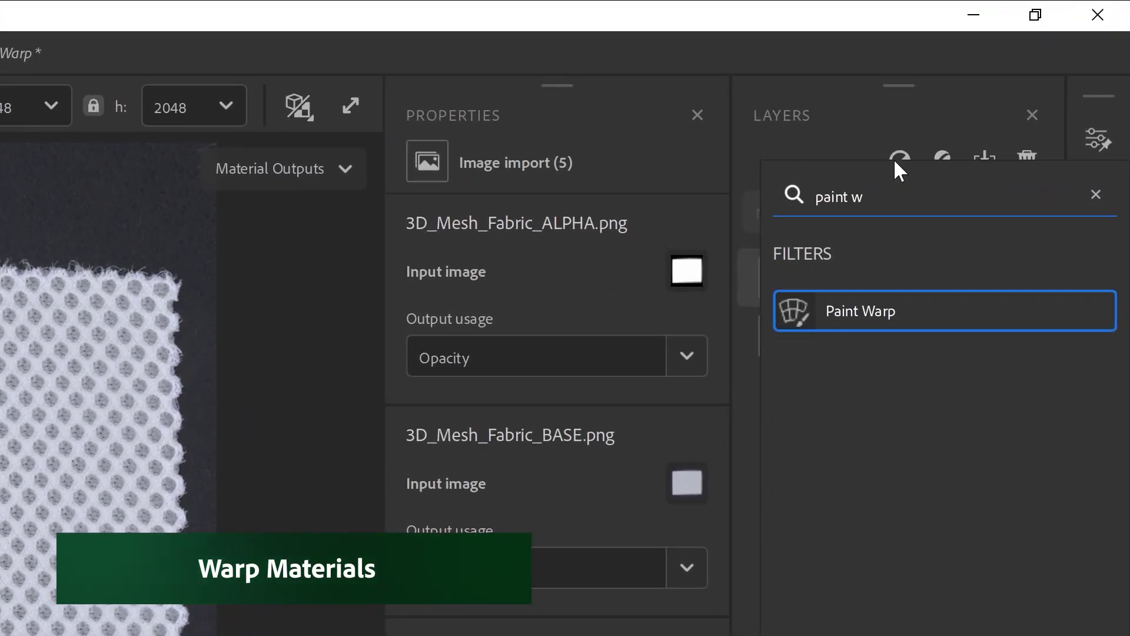
{"action": "left_click", "coordinate": [886, 319]}
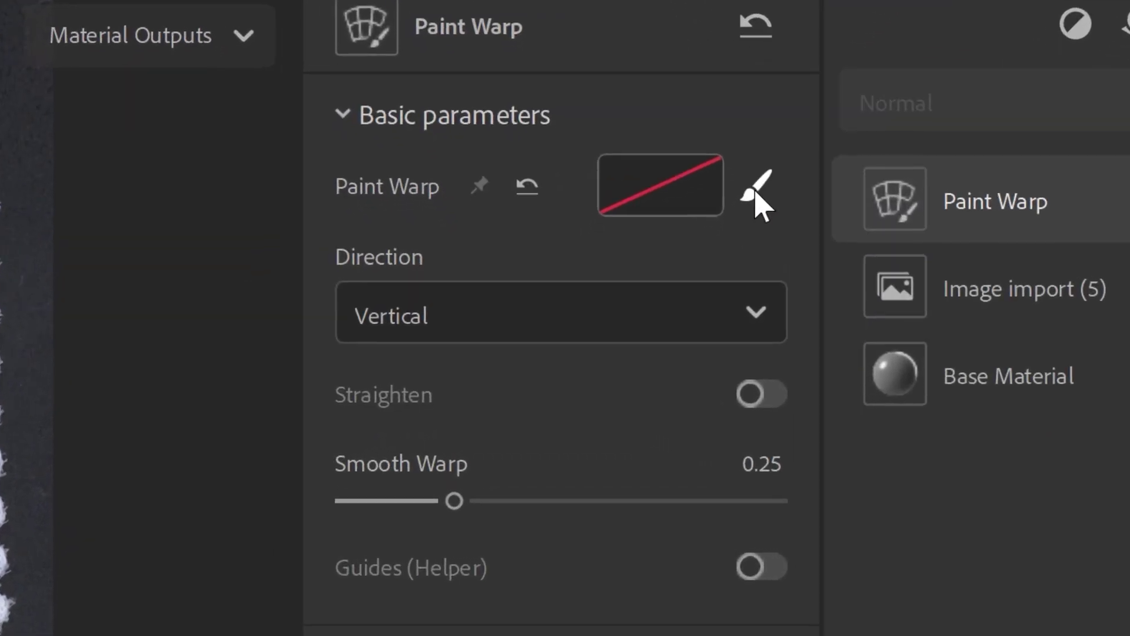
Step: Paint two top-to-bottom S-curve warp strokes across the fabric and expand the Advanced settings
{"action": "left_click", "coordinate": [756, 194]}
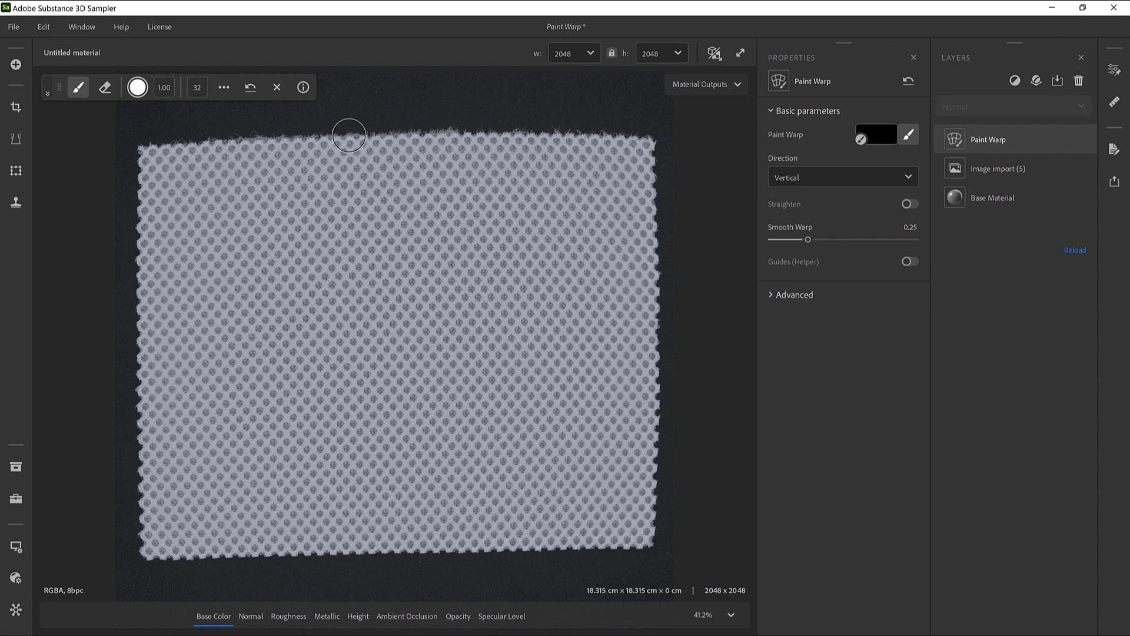
{"action": "mouse_move", "coordinate": [349, 135]}
{"action": "left_mouse_down"}
{"action": "mouse_move", "coordinate": [360, 203]}
{"action": "mouse_move", "coordinate": [444, 294]}
{"action": "mouse_move", "coordinate": [452, 323]}
{"action": "mouse_move", "coordinate": [429, 368]}
{"action": "mouse_move", "coordinate": [326, 438]}
{"action": "mouse_move", "coordinate": [319, 474]}
{"action": "mouse_move", "coordinate": [376, 562]}
{"action": "left_mouse_up"}
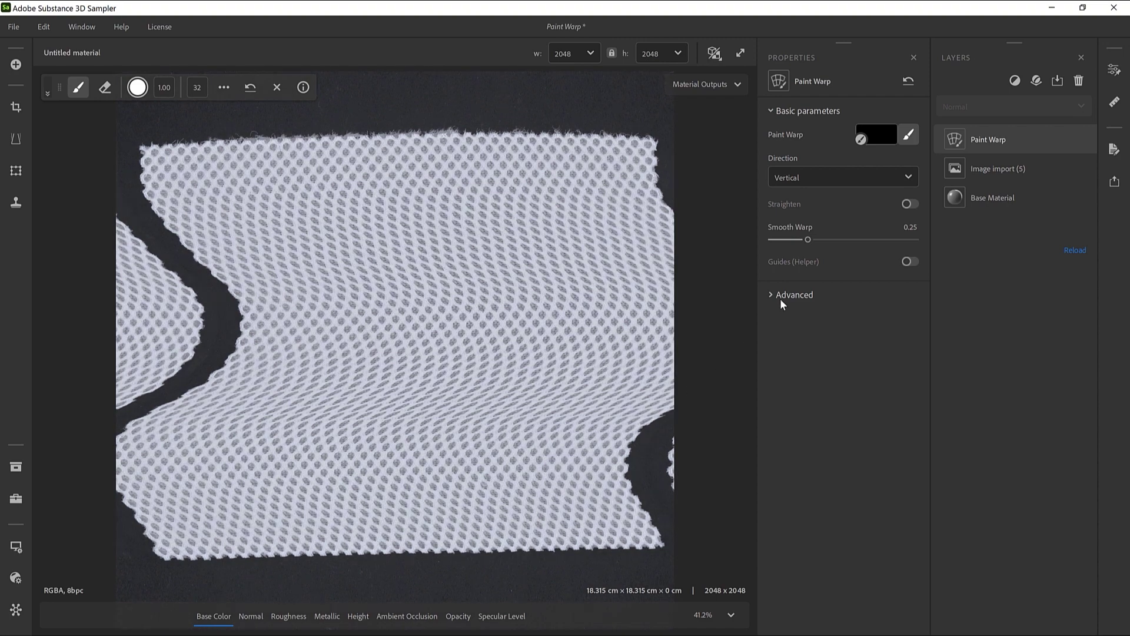
{"action": "left_click", "coordinate": [782, 302]}
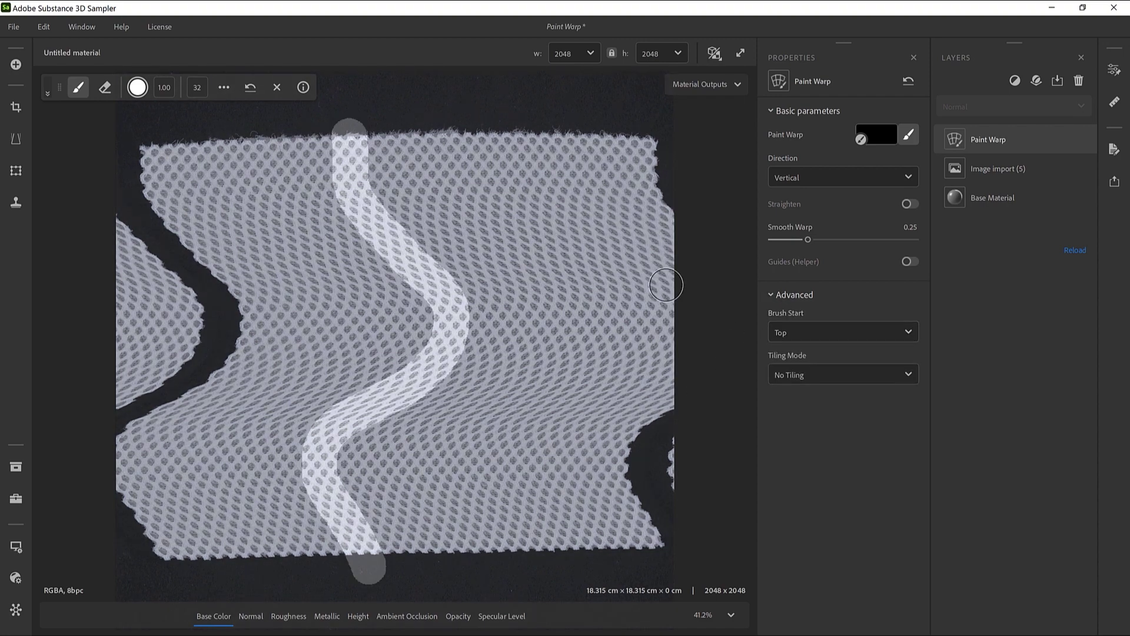
{"action": "mouse_move", "coordinate": [580, 131]}
{"action": "left_mouse_down"}
{"action": "mouse_move", "coordinate": [576, 173]}
{"action": "mouse_move", "coordinate": [525, 248]}
{"action": "mouse_move", "coordinate": [513, 297]}
{"action": "mouse_move", "coordinate": [582, 396]}
{"action": "mouse_move", "coordinate": [588, 469]}
{"action": "mouse_move", "coordinate": [547, 565]}
{"action": "left_mouse_up"}
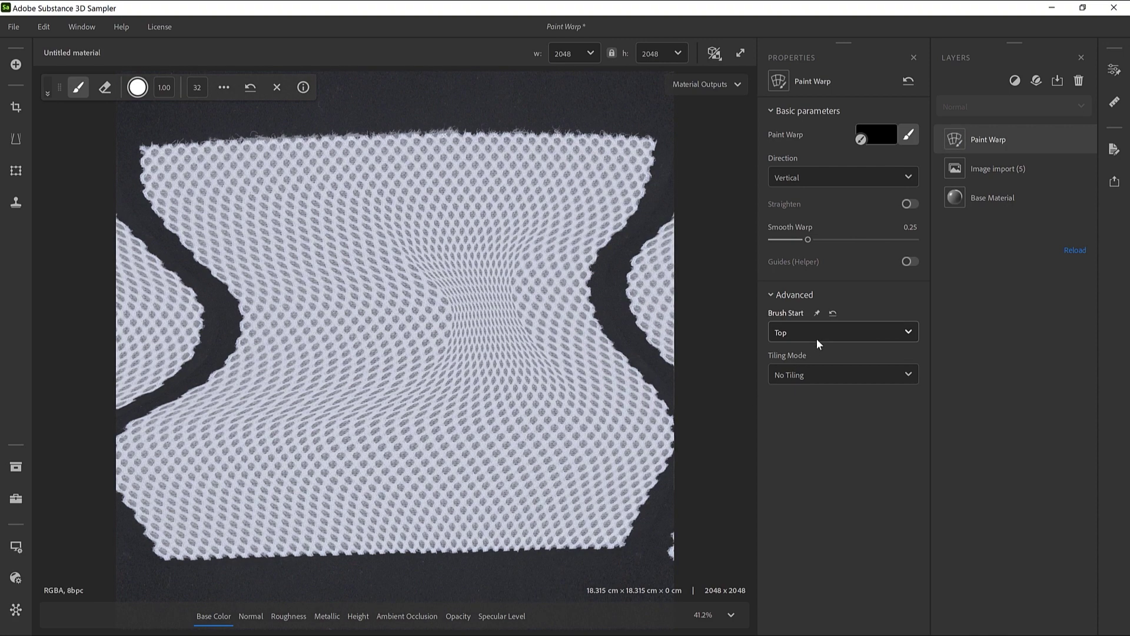
Step: Set Brush Start to Bottom and paint a bottom-to-top warp stroke on the fabric's left side
{"action": "left_click", "coordinate": [816, 335]}
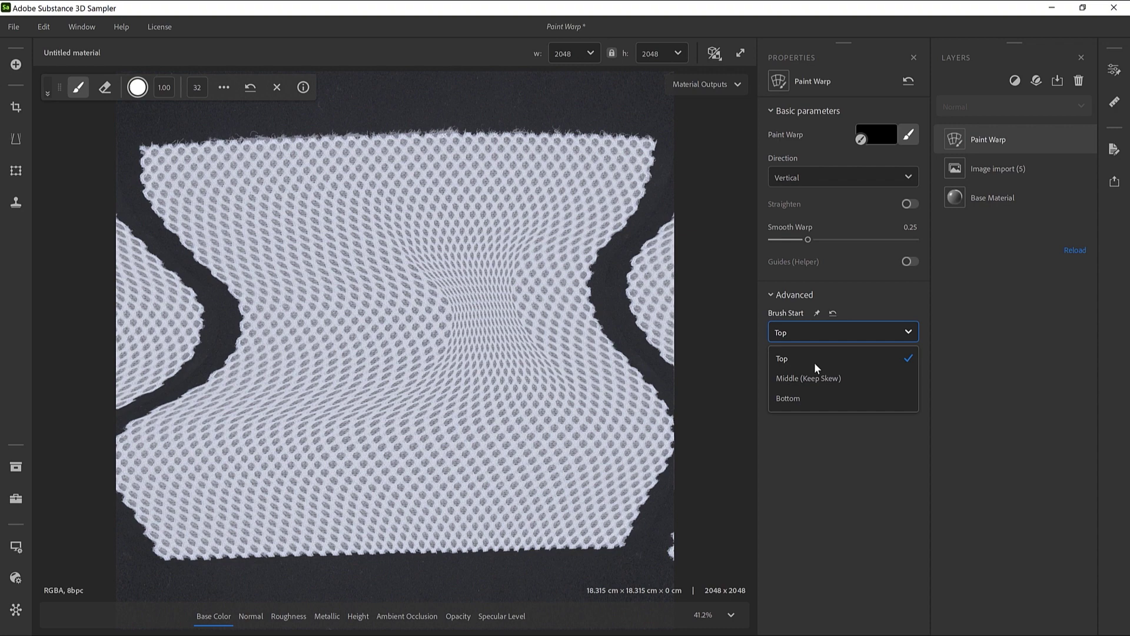
{"action": "left_click", "coordinate": [823, 399]}
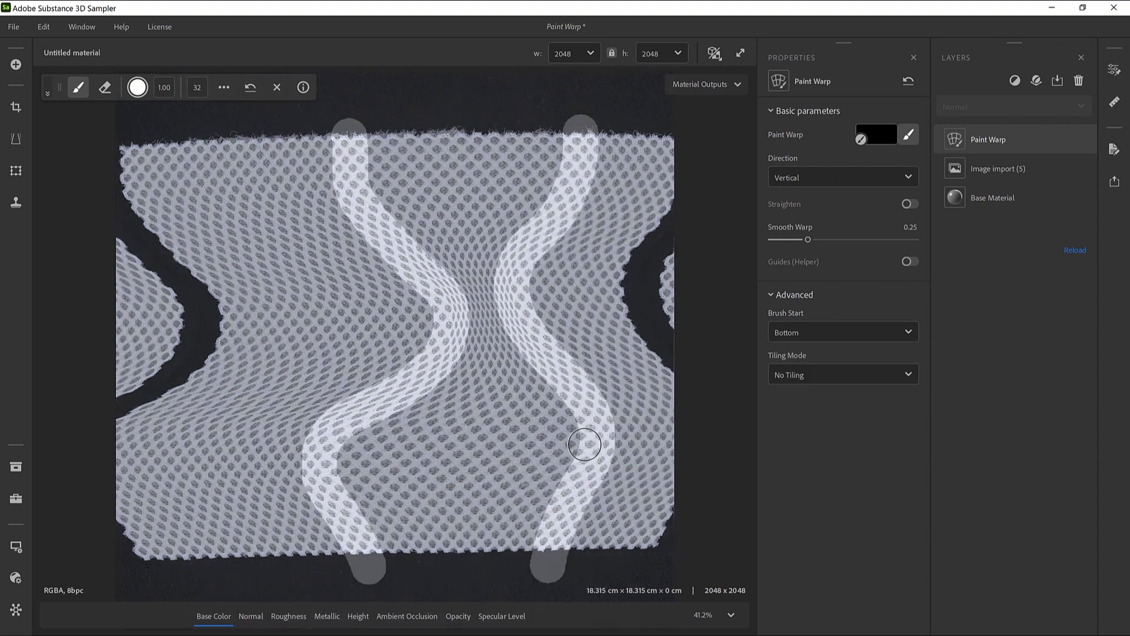
{"action": "mouse_move", "coordinate": [236, 549]}
{"action": "left_mouse_down"}
{"action": "mouse_move", "coordinate": [204, 458]}
{"action": "mouse_move", "coordinate": [263, 272]}
{"action": "mouse_move", "coordinate": [233, 139]}
{"action": "left_mouse_up"}
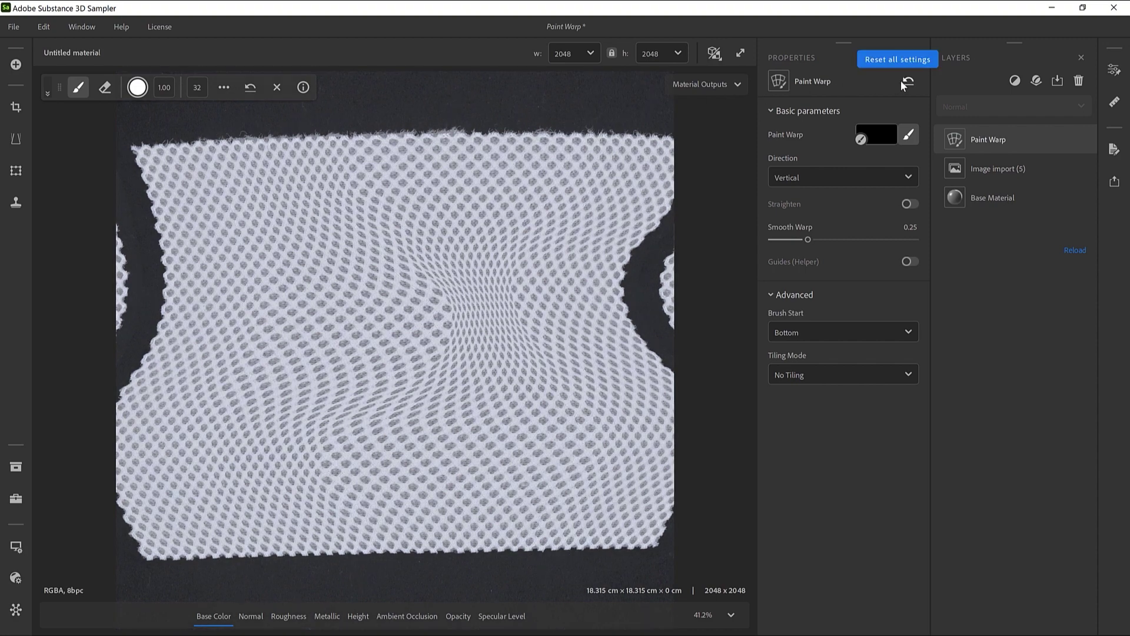
Step: Reset the Paint Warp, switch Direction to Horizontal, and paint a wavy stroke across the fabric's top
{"action": "left_click", "coordinate": [900, 80]}
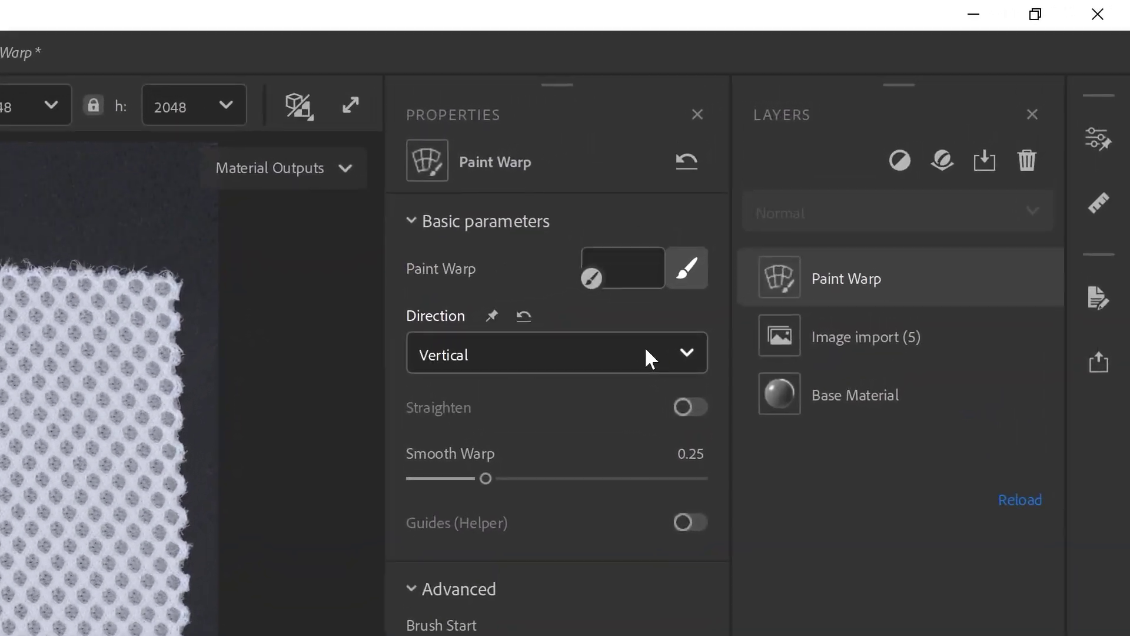
{"action": "left_click", "coordinate": [887, 173]}
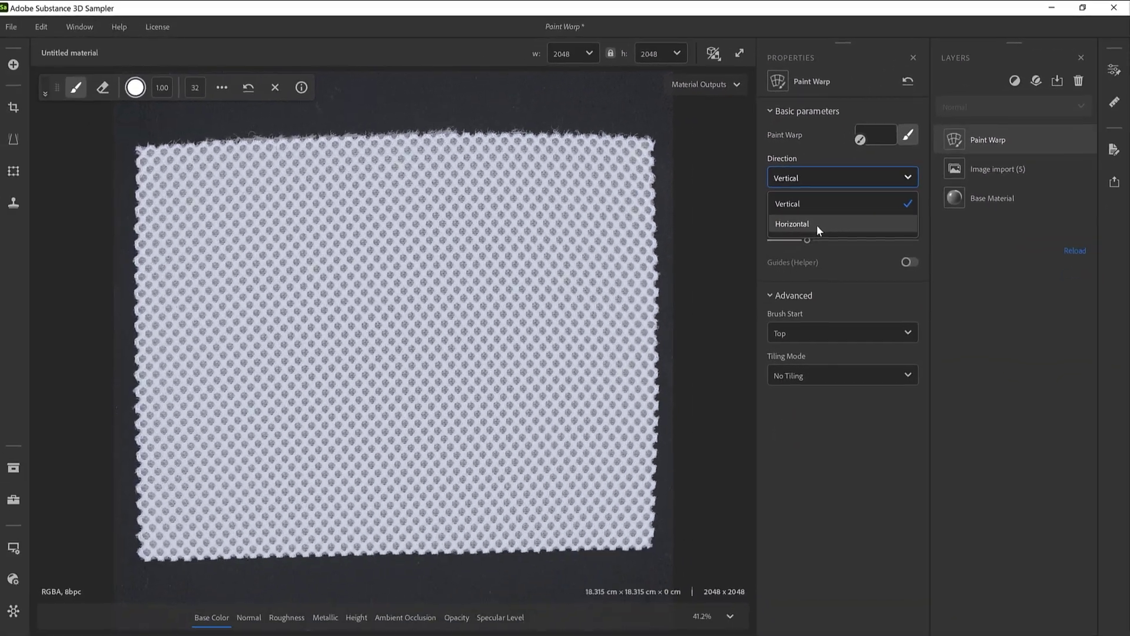
{"action": "left_click", "coordinate": [500, 448]}
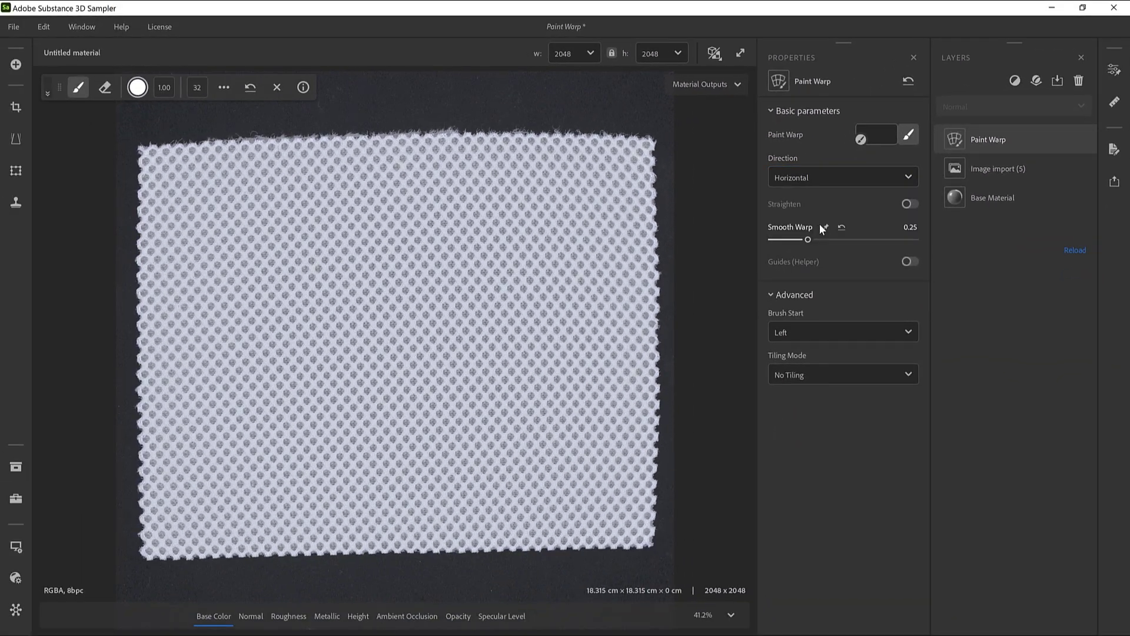
{"action": "left_click", "coordinate": [908, 134]}
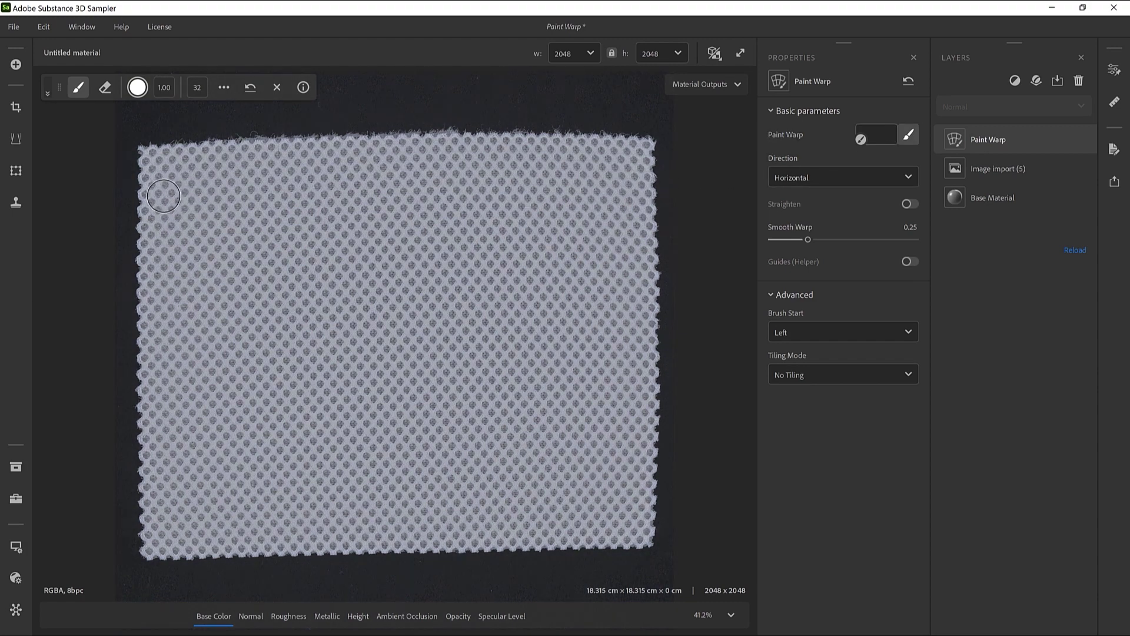
{"action": "mouse_move", "coordinate": [159, 203]}
{"action": "left_mouse_down"}
{"action": "mouse_move", "coordinate": [181, 184]}
{"action": "mouse_move", "coordinate": [257, 193]}
{"action": "mouse_move", "coordinate": [285, 236]}
{"action": "mouse_move", "coordinate": [355, 214]}
{"action": "mouse_move", "coordinate": [450, 259]}
{"action": "mouse_move", "coordinate": [623, 272]}
{"action": "left_mouse_up"}
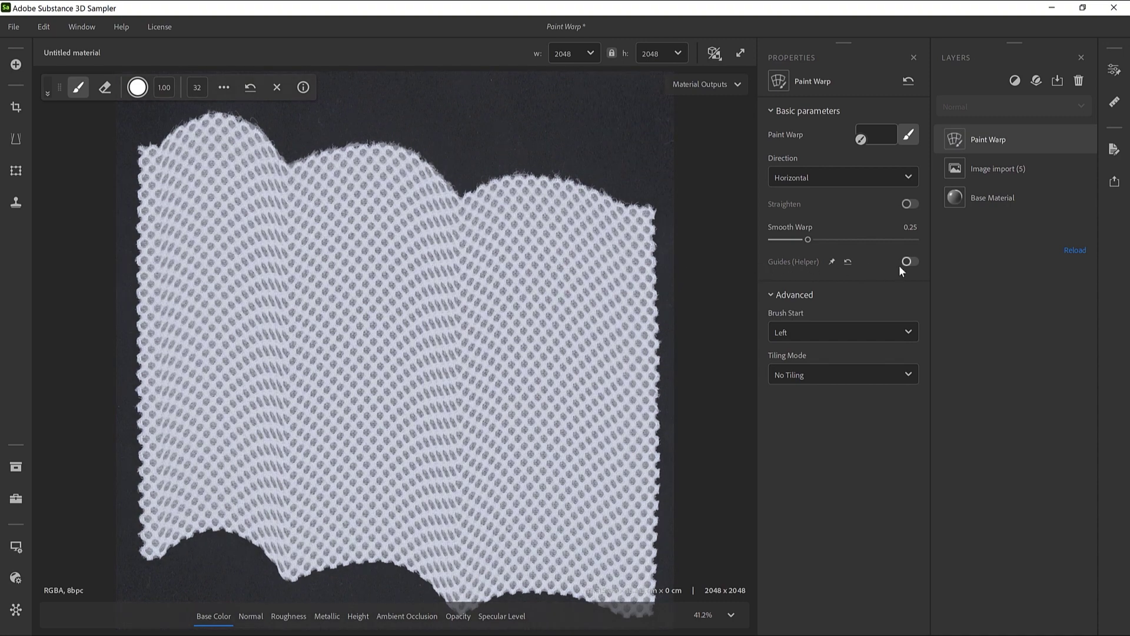
Step: Add middle and bottom horizontal warp bands, set Smooth Warp to 0.97, and hide the guides
{"action": "left_click", "coordinate": [908, 262]}
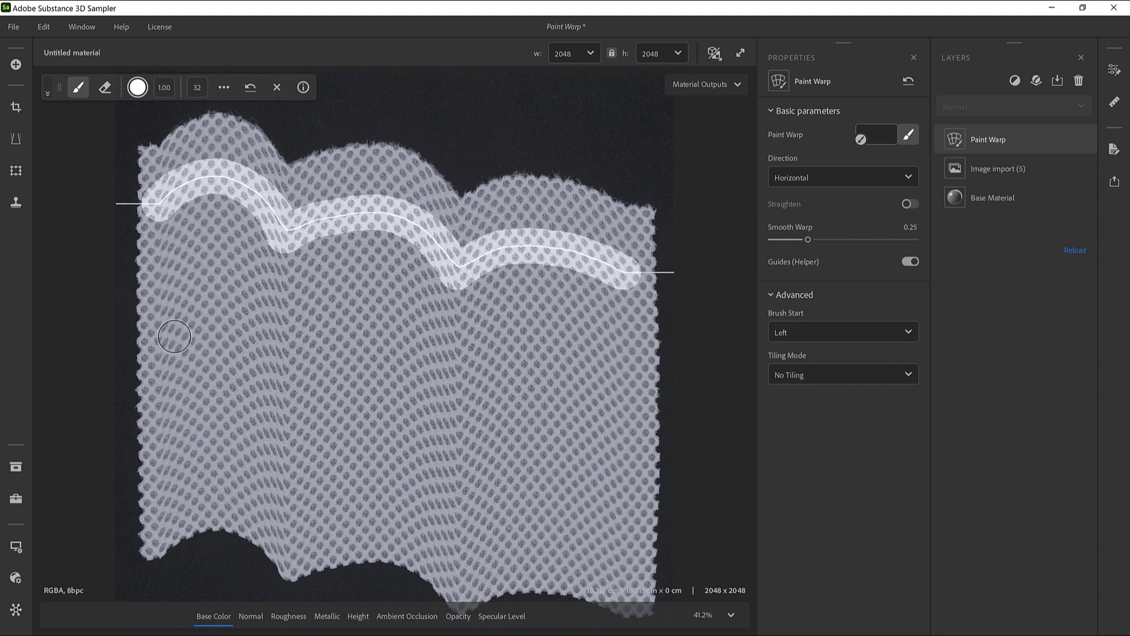
{"action": "mouse_move", "coordinate": [174, 336]}
{"action": "left_mouse_down"}
{"action": "mouse_move", "coordinate": [321, 300]}
{"action": "mouse_move", "coordinate": [422, 376]}
{"action": "mouse_move", "coordinate": [627, 351]}
{"action": "left_mouse_up"}
{"action": "mouse_move", "coordinate": [147, 492]}
{"action": "left_mouse_down"}
{"action": "mouse_move", "coordinate": [260, 473]}
{"action": "mouse_move", "coordinate": [325, 528]}
{"action": "mouse_move", "coordinate": [573, 464]}
{"action": "mouse_move", "coordinate": [632, 494]}
{"action": "left_mouse_up"}
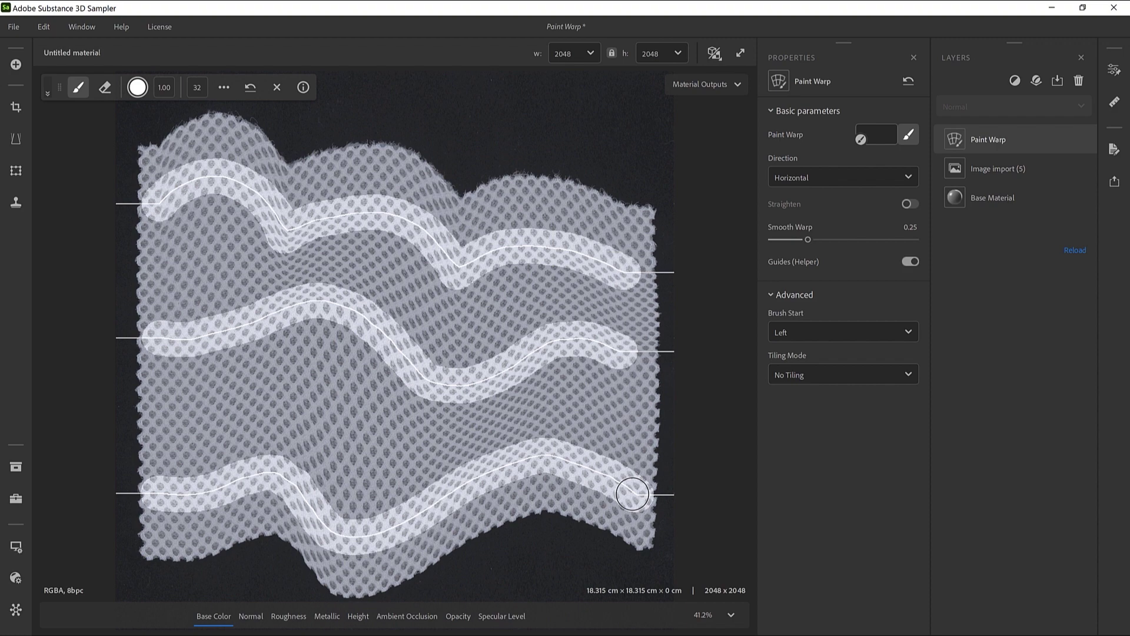
{"action": "left_click_drag", "start_coordinate": [808, 239], "coordinate": [896, 239]}
{"action": "left_click", "coordinate": [909, 261]}
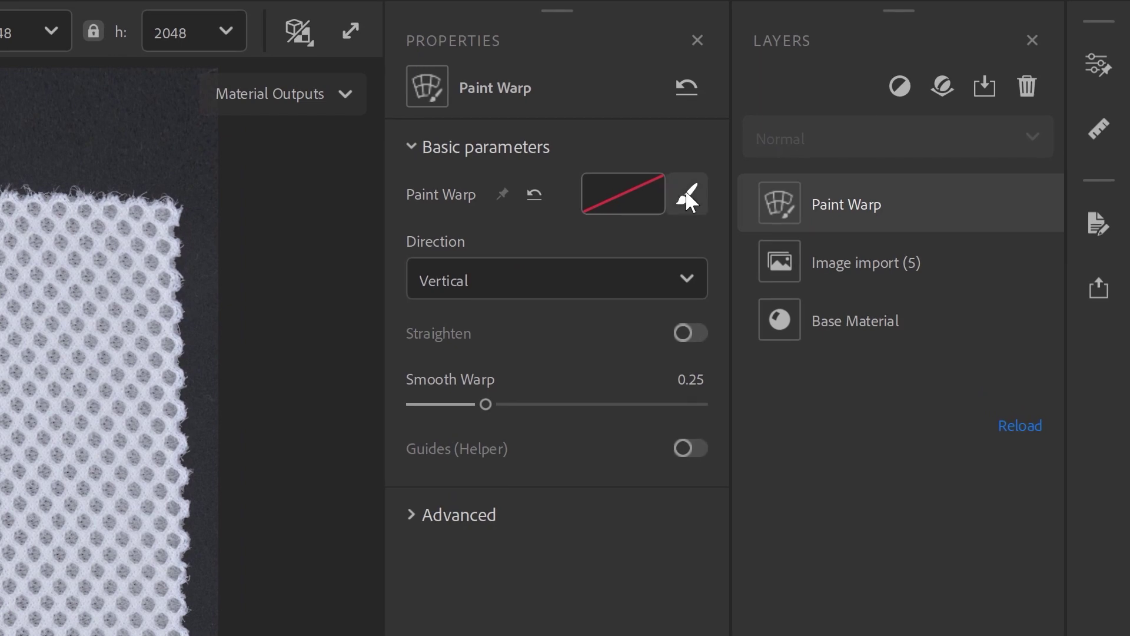
Step: Enable Straighten on the vertical Paint Warp and set the brush size to 10
{"action": "left_click", "coordinate": [687, 196]}
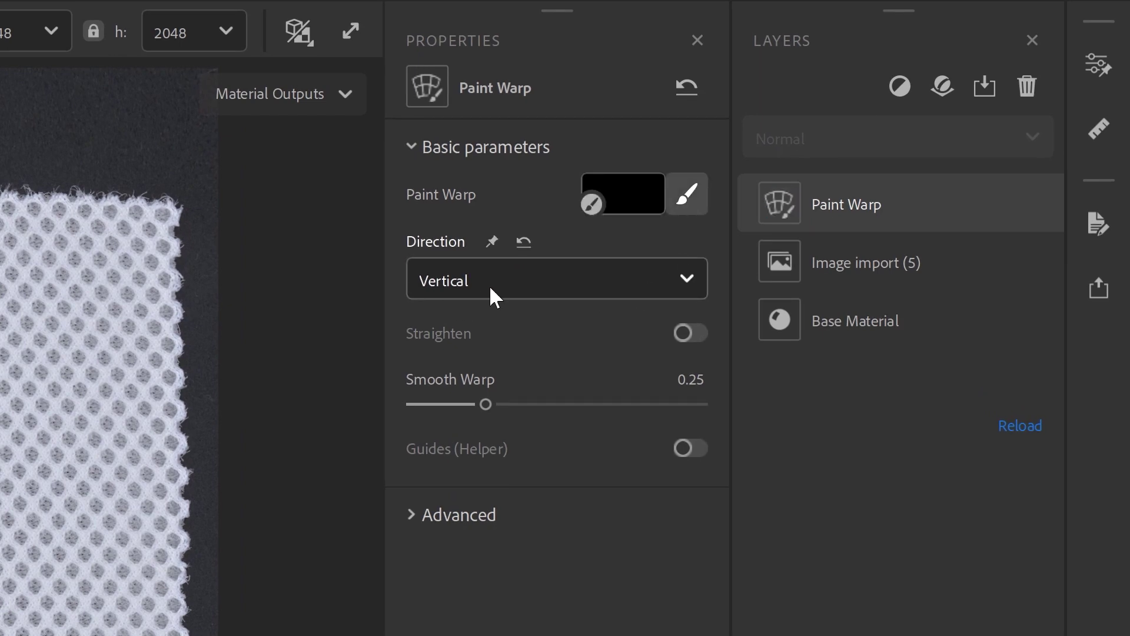
{"action": "left_click", "coordinate": [686, 334]}
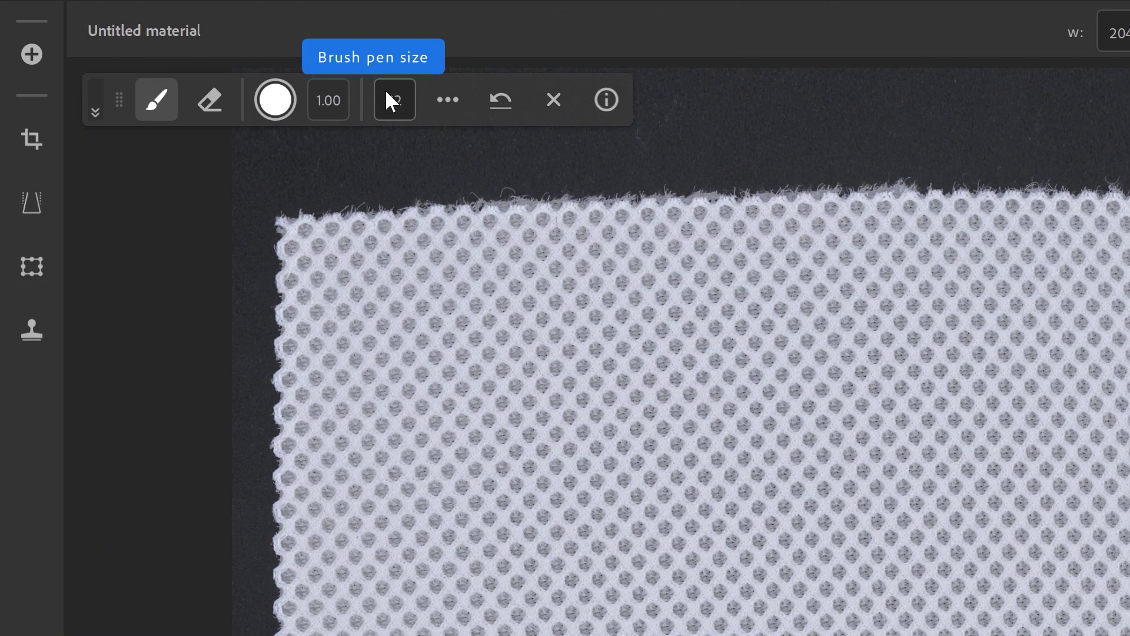
{"action": "left_click", "coordinate": [389, 100]}
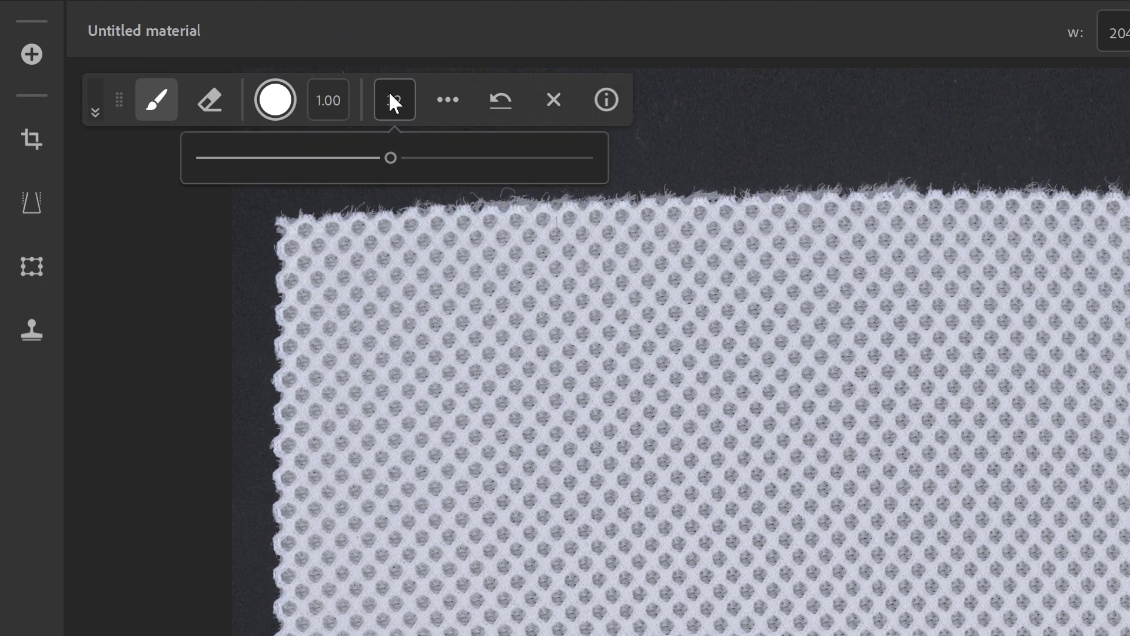
{"action": "left_click", "coordinate": [392, 100]}
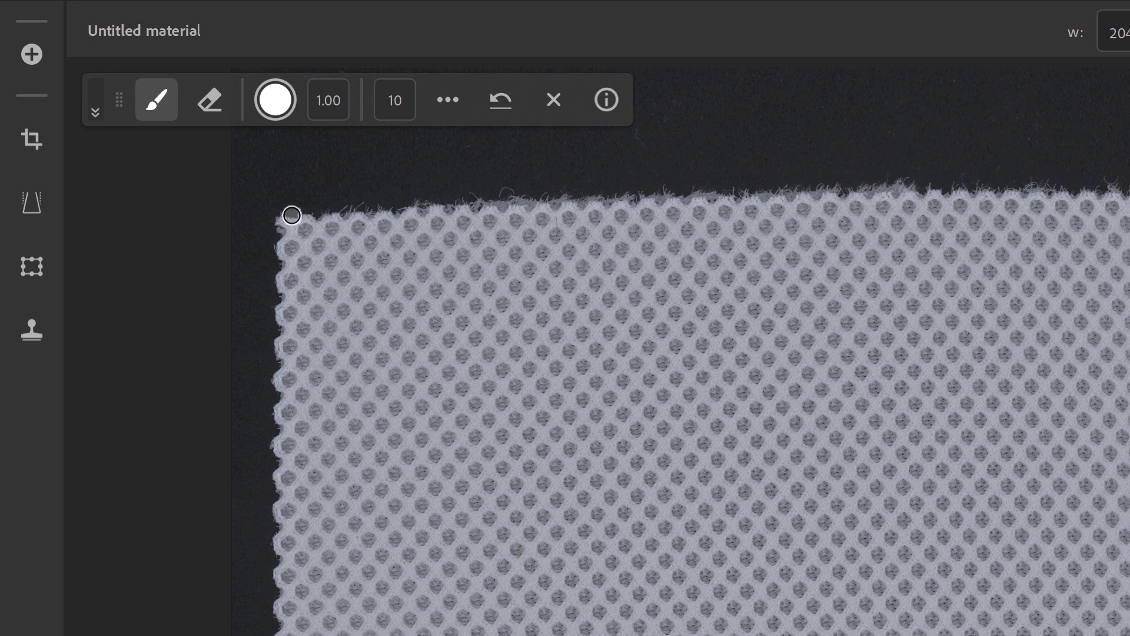
Step: Shift-click a straight warp stroke from the top-left corner down to the bottom-left corner
{"action": "left_click", "coordinate": [292, 215]}
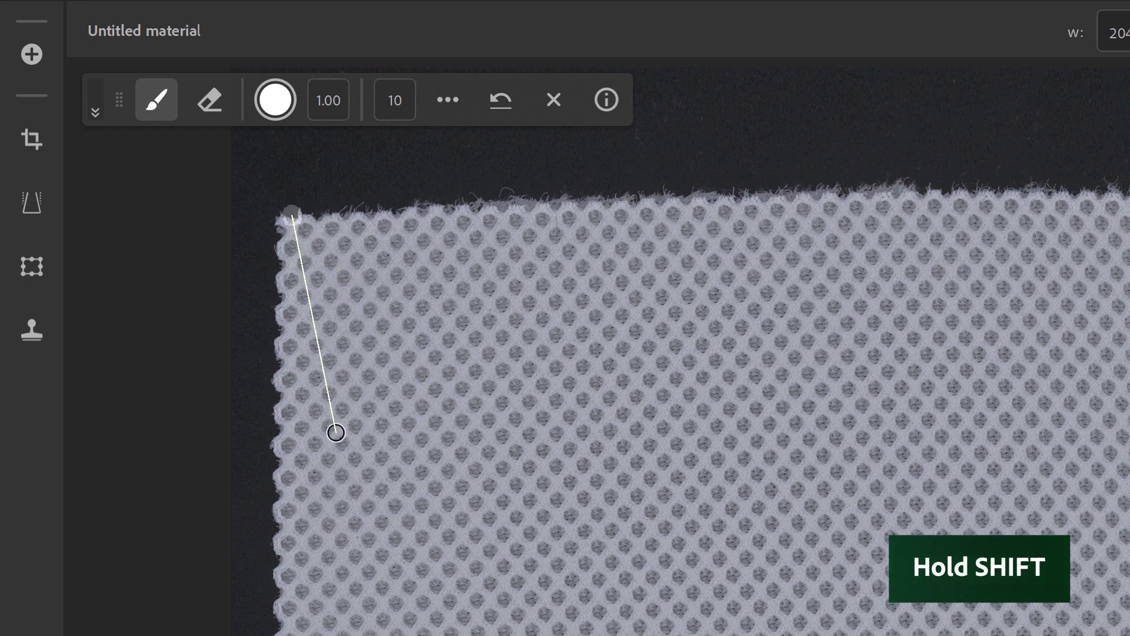
{"action": "left_click", "coordinate": [289, 317], "text": "shift"}
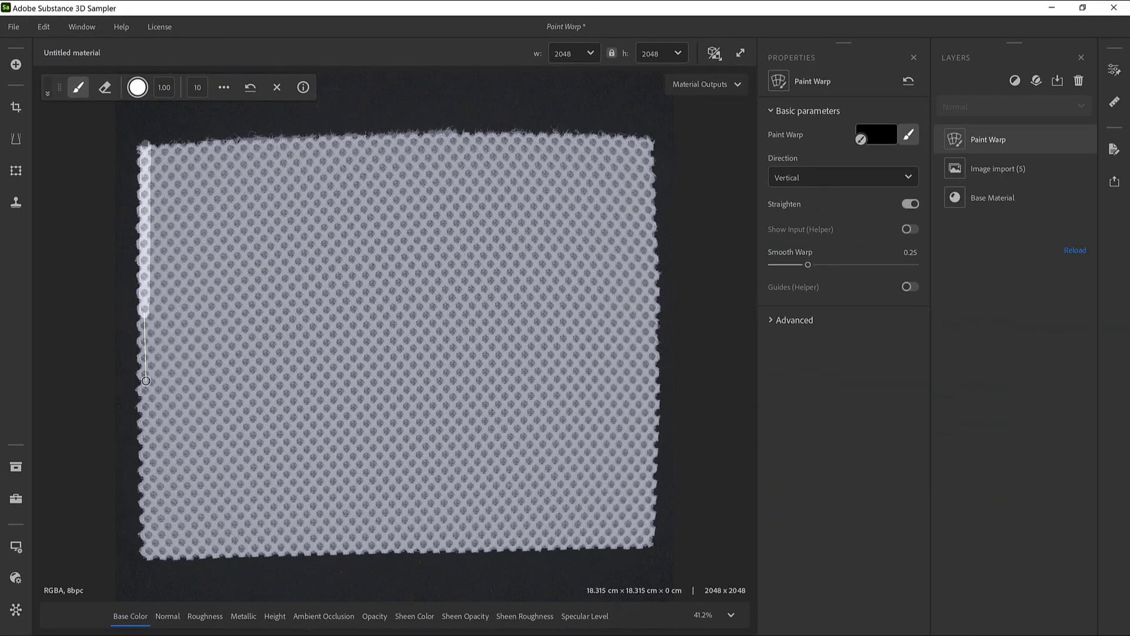
{"action": "left_click", "coordinate": [145, 380], "text": "shift"}
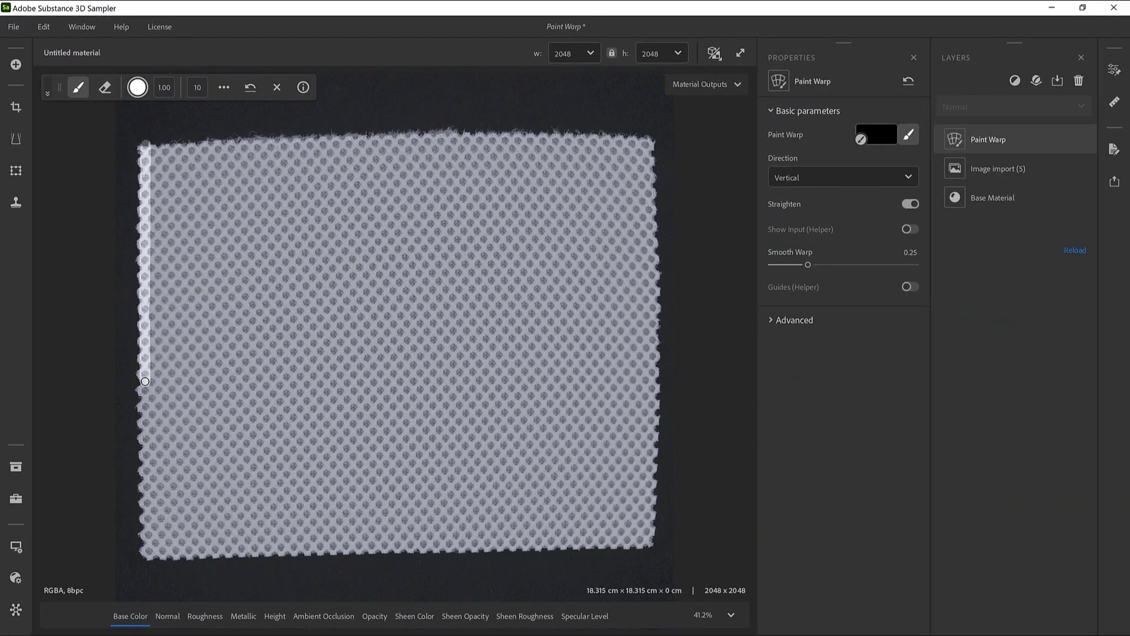
{"action": "left_click", "coordinate": [146, 445], "text": "shift"}
{"action": "left_click", "coordinate": [146, 510], "text": "shift"}
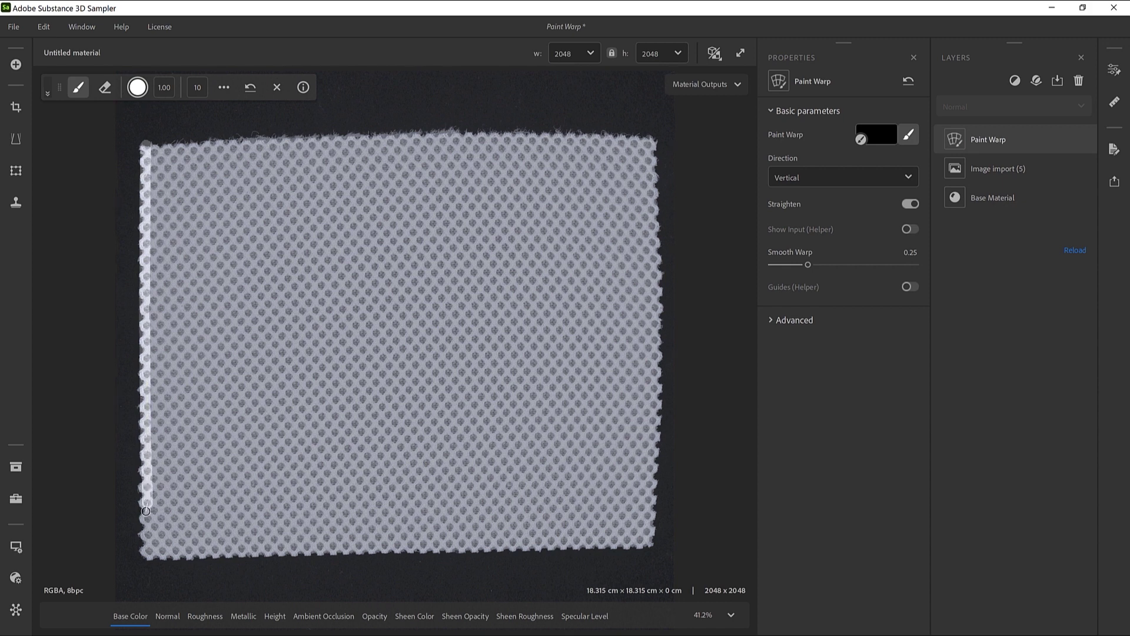
{"action": "left_click", "coordinate": [149, 558], "text": "shift"}
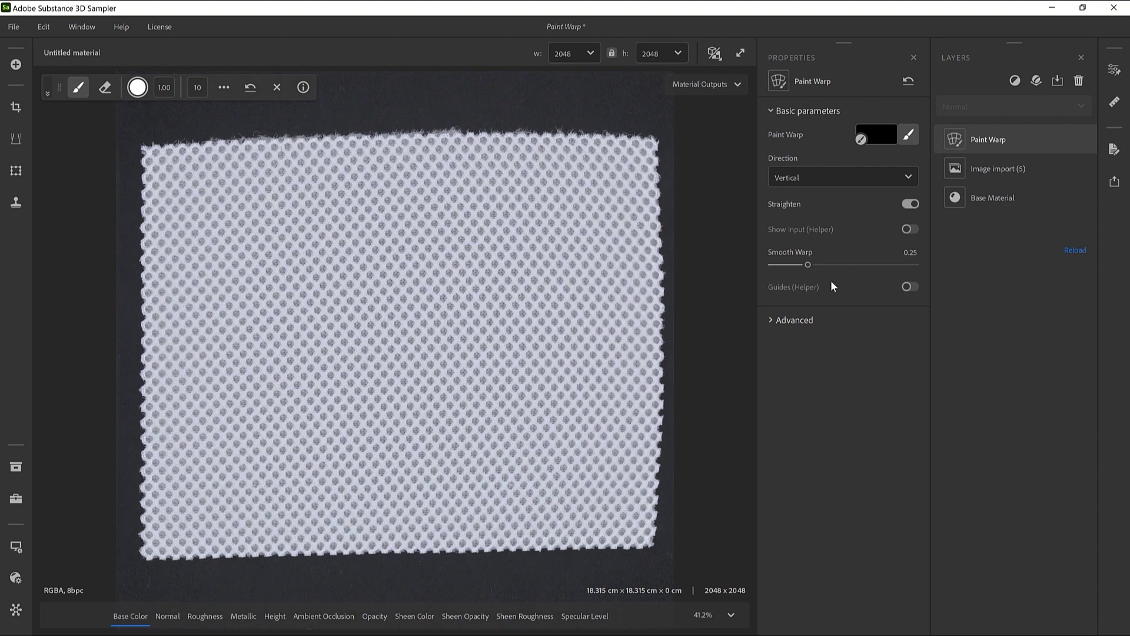
Step: Paint straightening strokes down the fabric's right edge and centre, with guides shown only while painting
{"action": "left_click", "coordinate": [909, 287]}
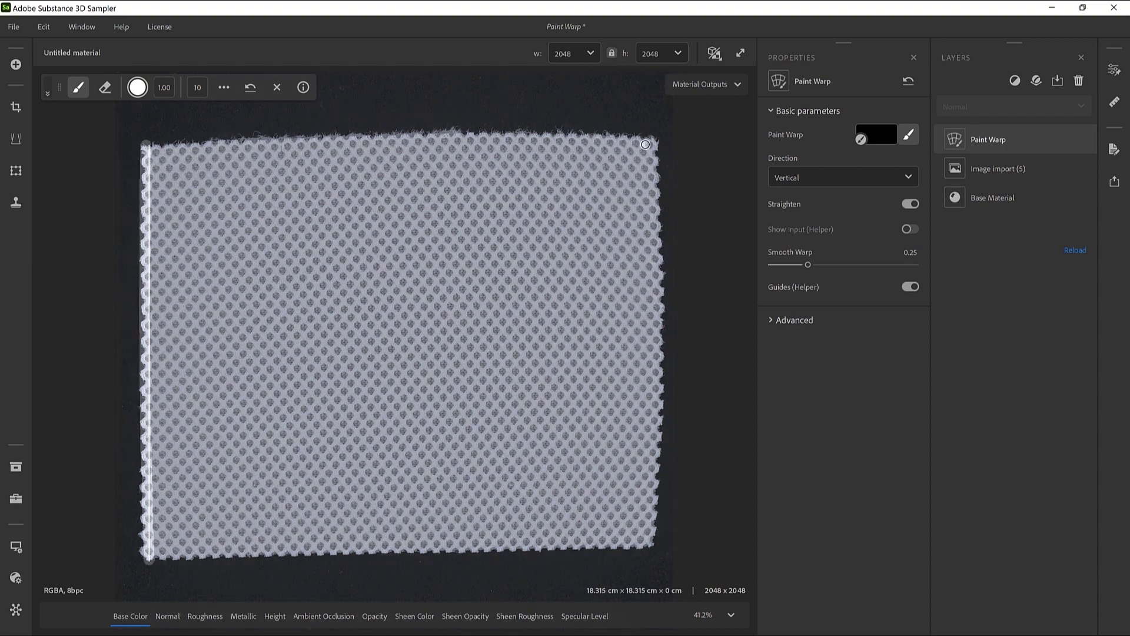
{"action": "left_click_drag", "start_coordinate": [646, 144], "coordinate": [646, 547]}
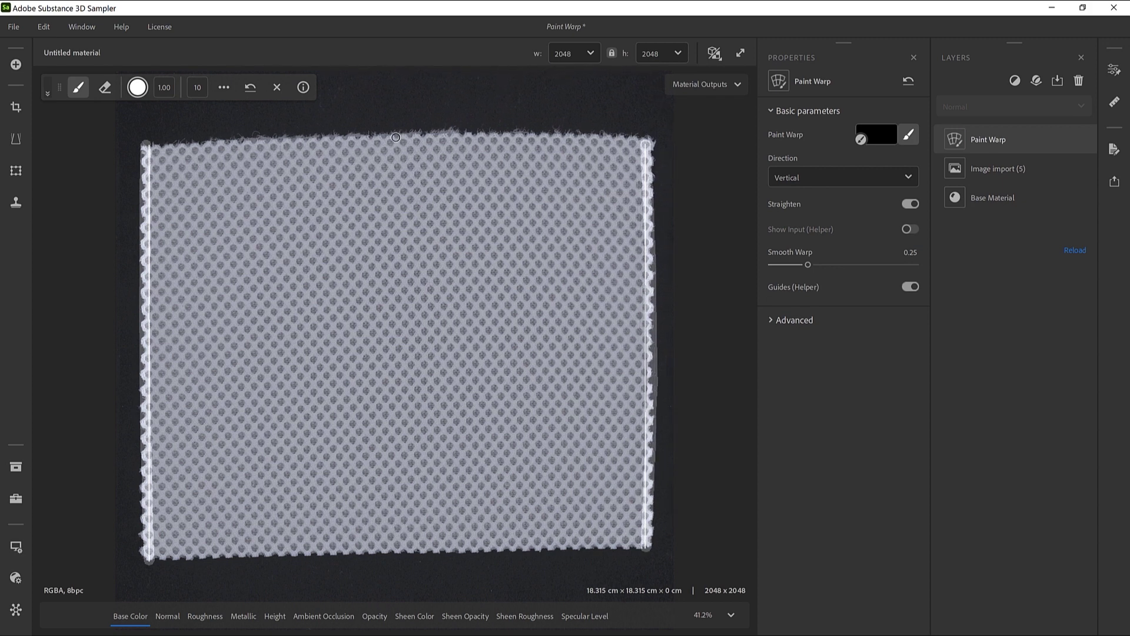
{"action": "left_click_drag", "start_coordinate": [395, 169], "coordinate": [398, 259]}
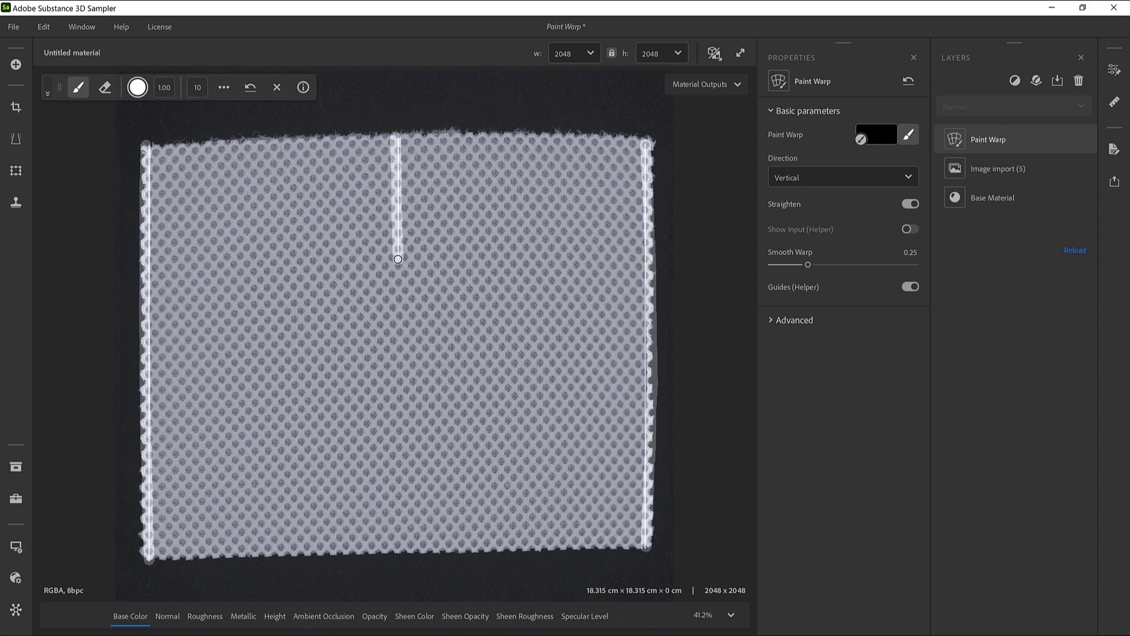
{"action": "left_click_drag", "start_coordinate": [399, 303], "coordinate": [398, 554]}
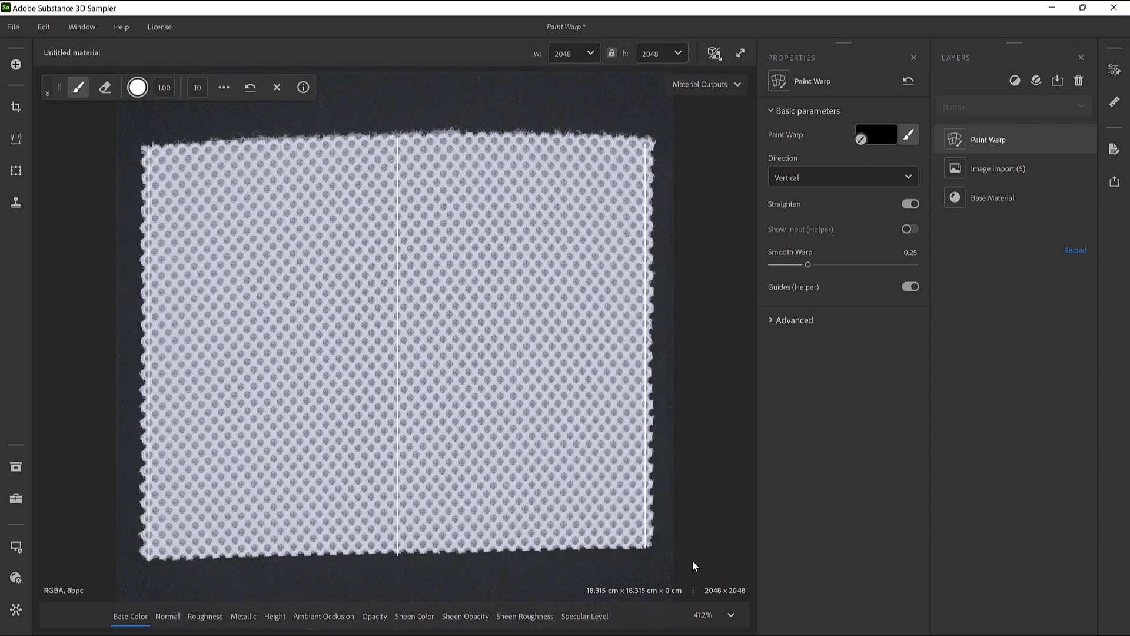
{"action": "left_click", "coordinate": [910, 288]}
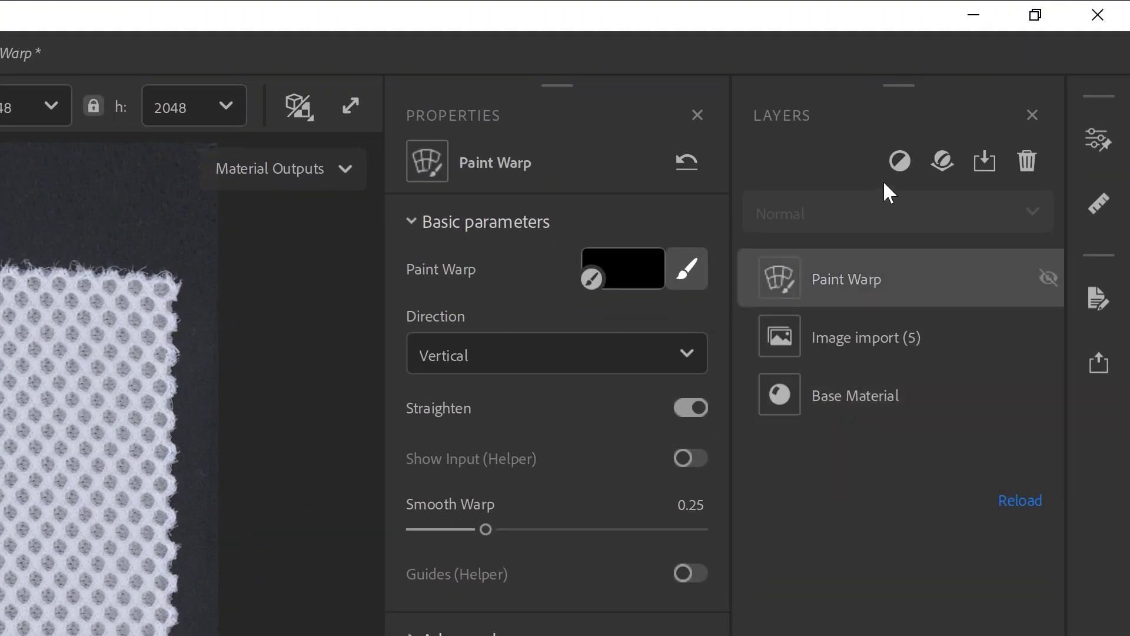
Step: Add a second Paint Warp layer on top of the stack
{"action": "left_click", "coordinate": [900, 160]}
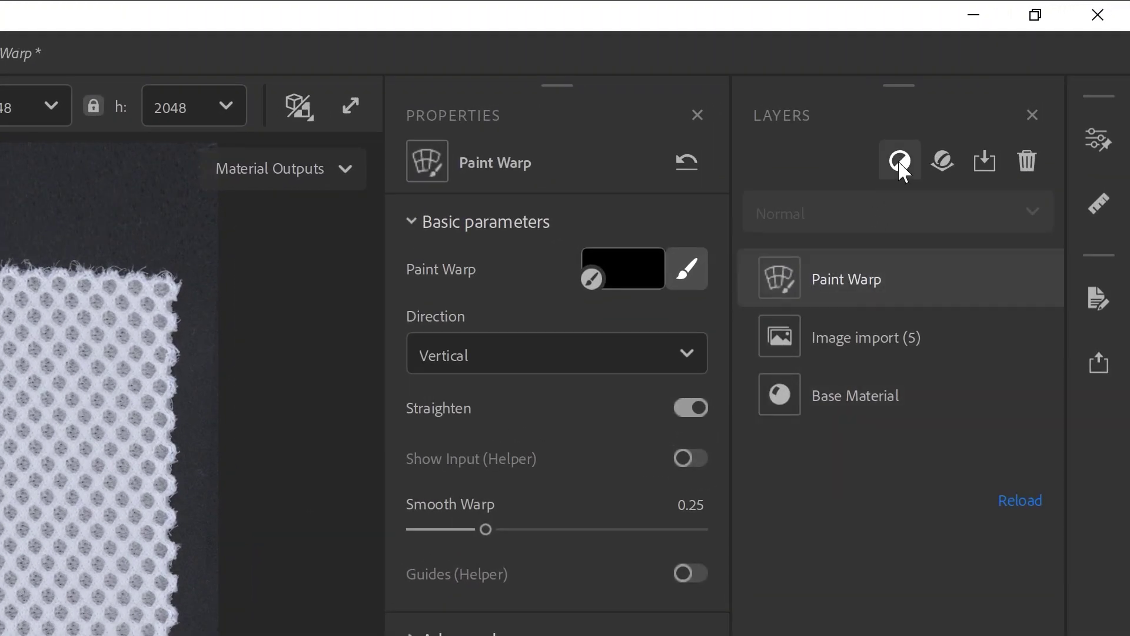
{"action": "type", "text": "paint"}
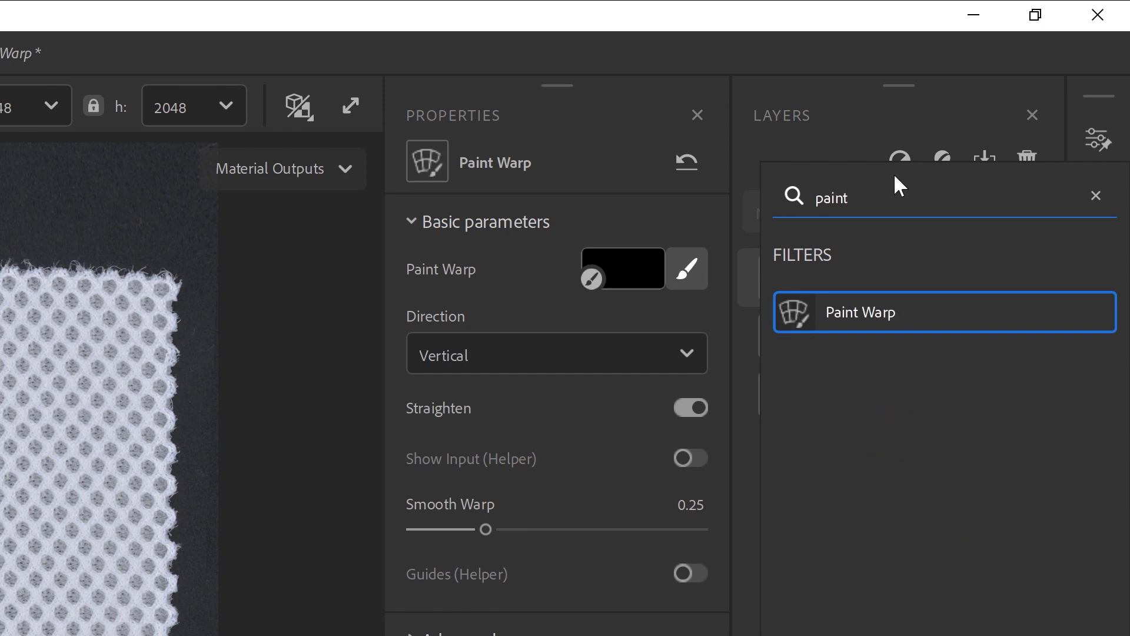
{"action": "left_click", "coordinate": [891, 316]}
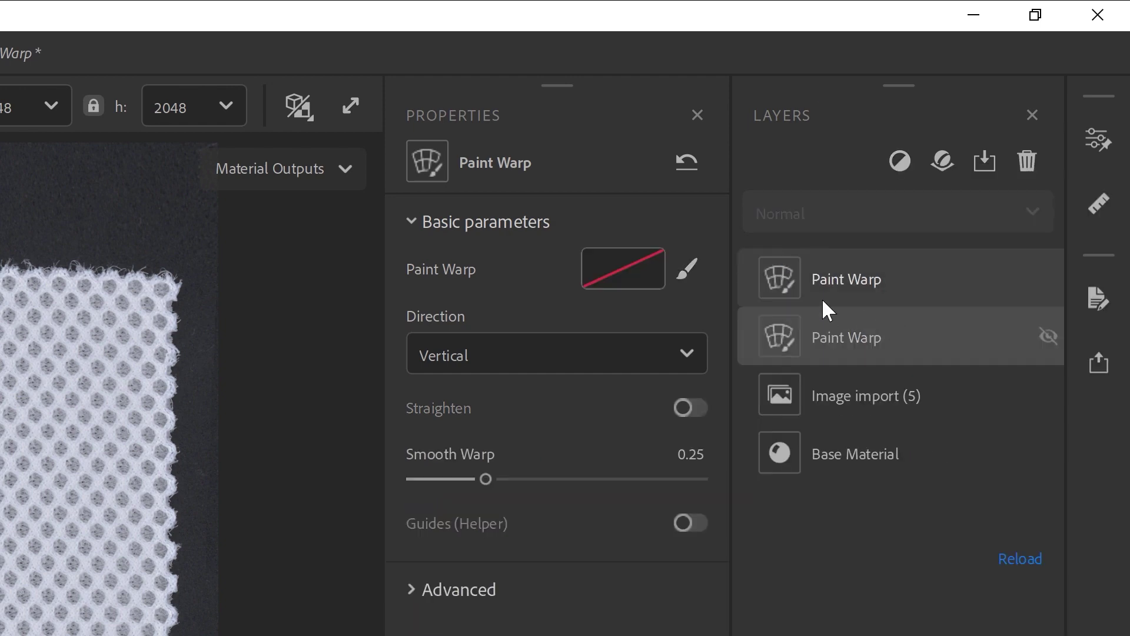
Step: Set the new Paint Warp to Horizontal with Straighten and Show Input (Helper) enabled
{"action": "left_click", "coordinate": [684, 360]}
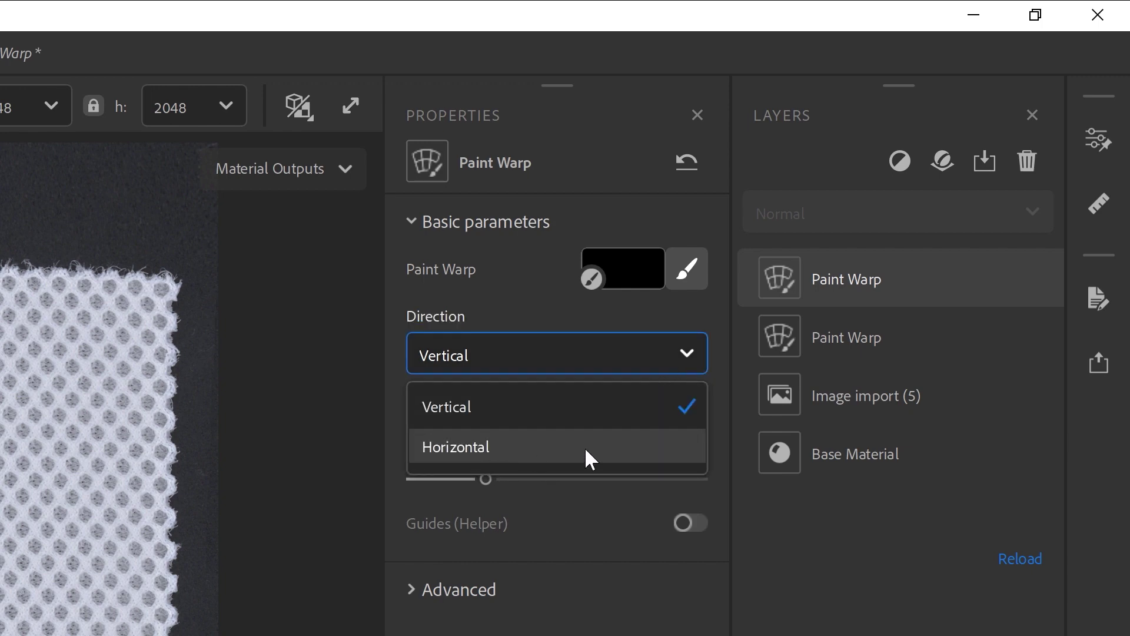
{"action": "left_click", "coordinate": [629, 450]}
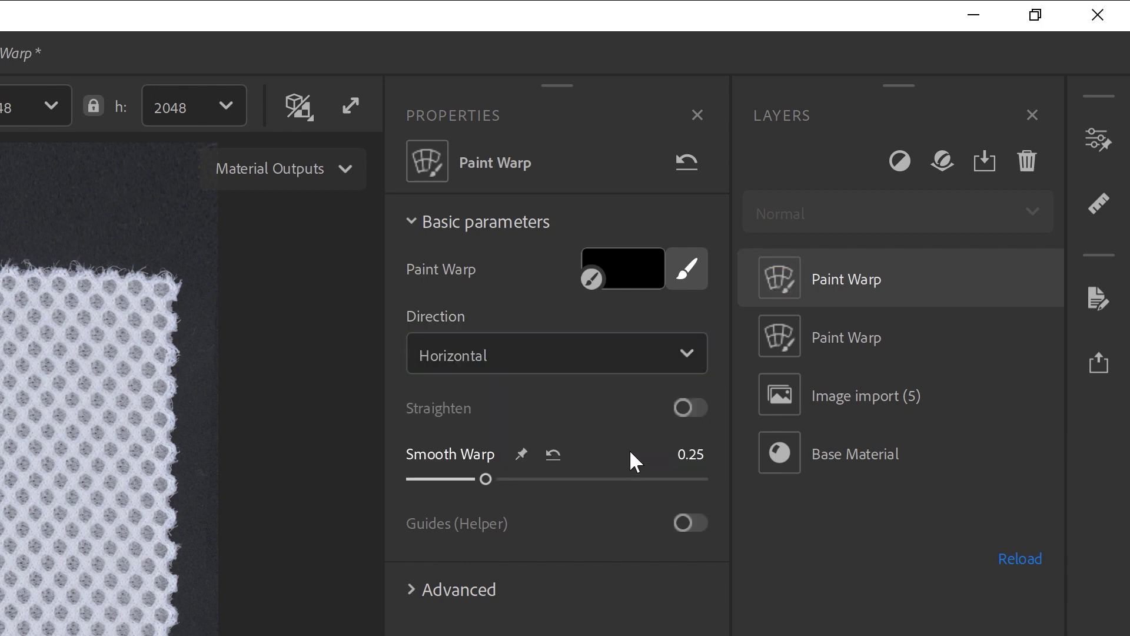
{"action": "left_click", "coordinate": [695, 407]}
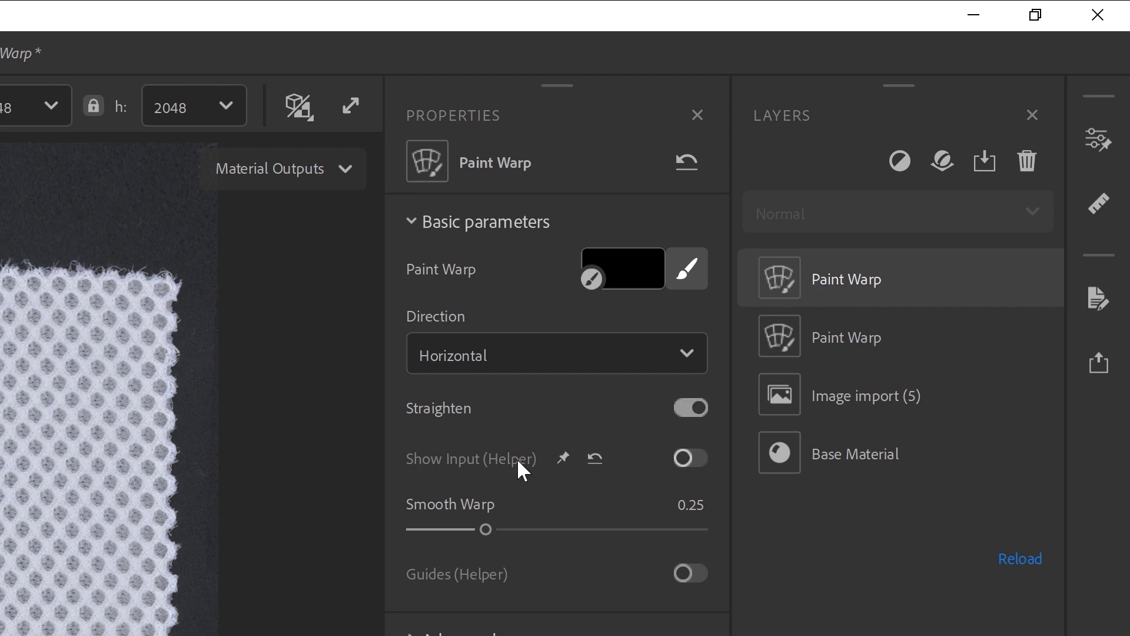
{"action": "left_click", "coordinate": [691, 458]}
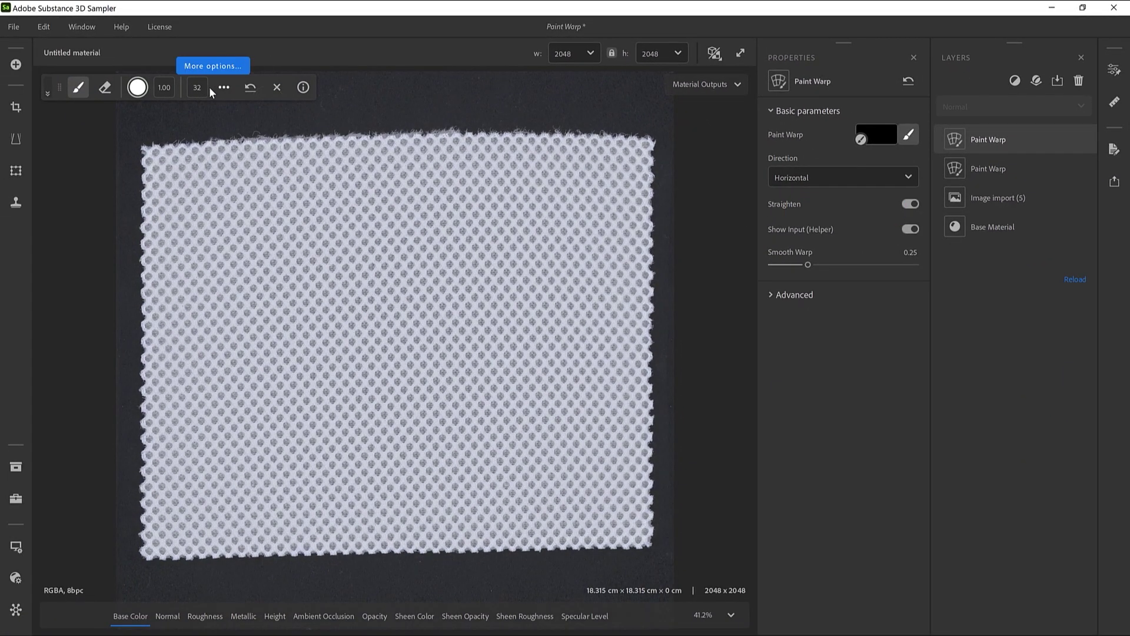
Step: At brush size 10, paint horizontal warp strokes along the fabric's top, middle and bottom rows, showing guides
{"action": "left_click", "coordinate": [197, 87]}
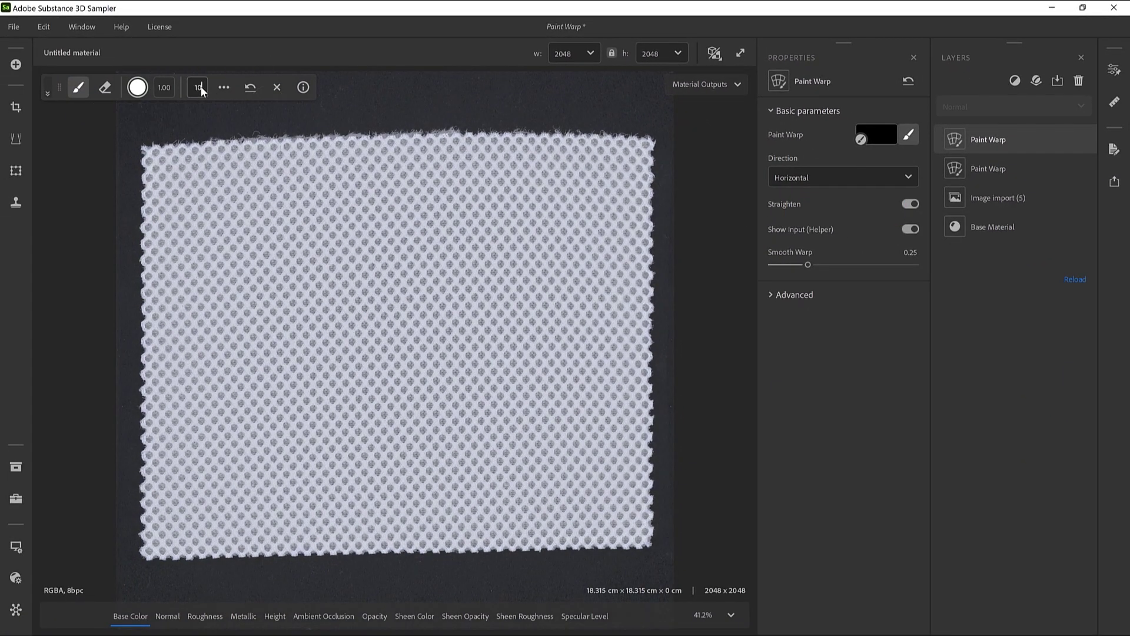
{"action": "key", "text": "Return"}
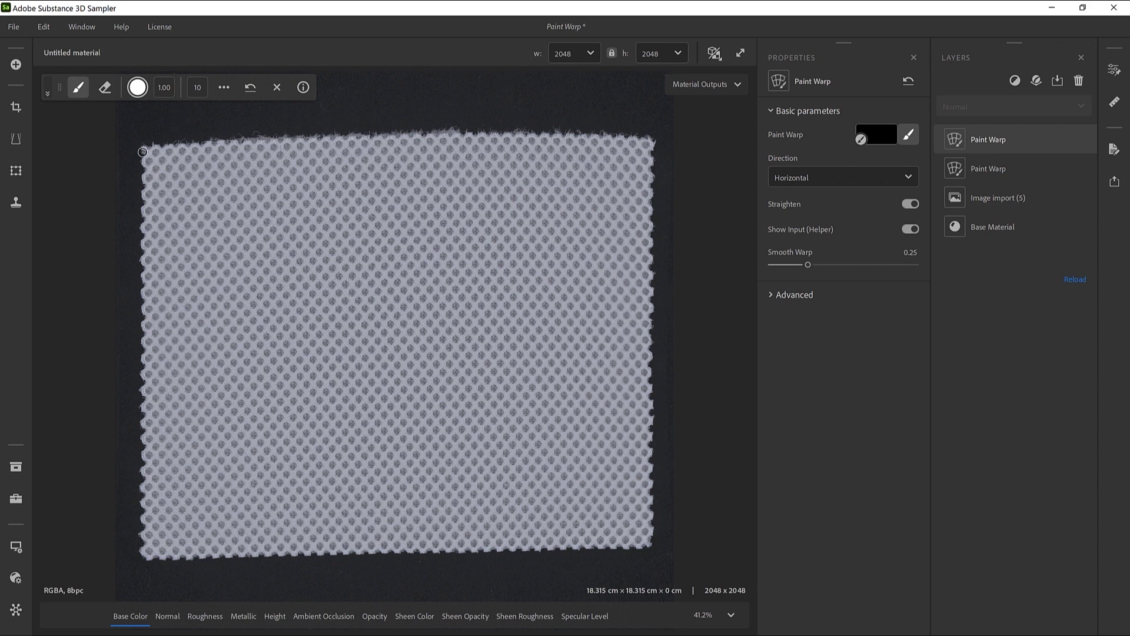
{"action": "left_click_drag", "start_coordinate": [142, 153], "coordinate": [658, 145], "text": "shift"}
{"action": "left_click_drag", "start_coordinate": [146, 334], "coordinate": [656, 323], "text": "shift"}
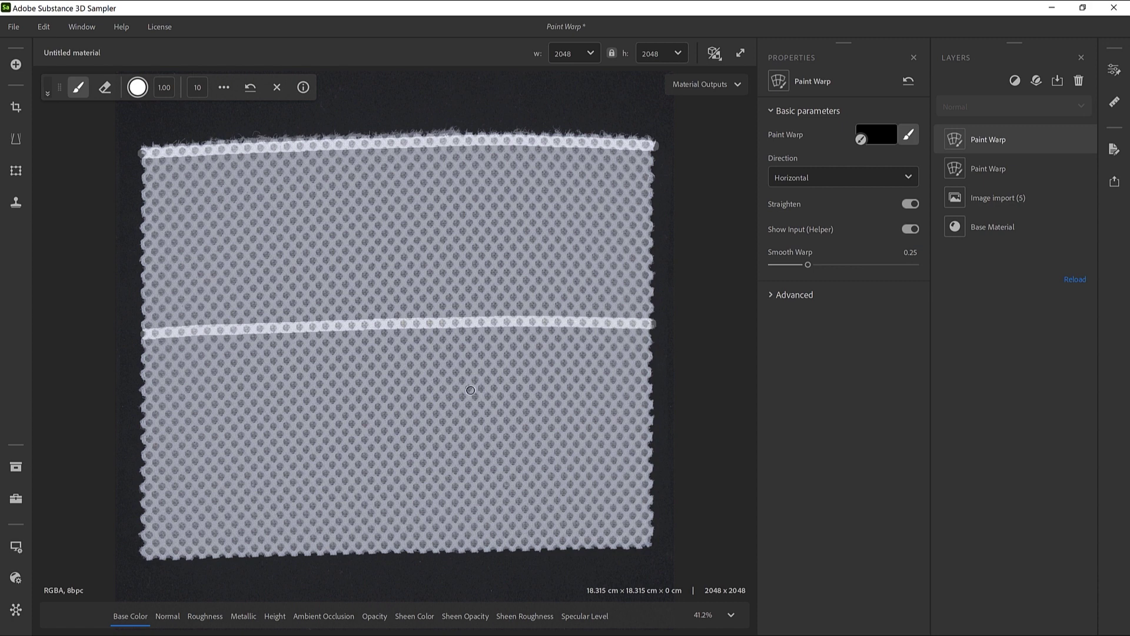
{"action": "left_click_drag", "start_coordinate": [149, 550], "coordinate": [650, 539], "text": "shift"}
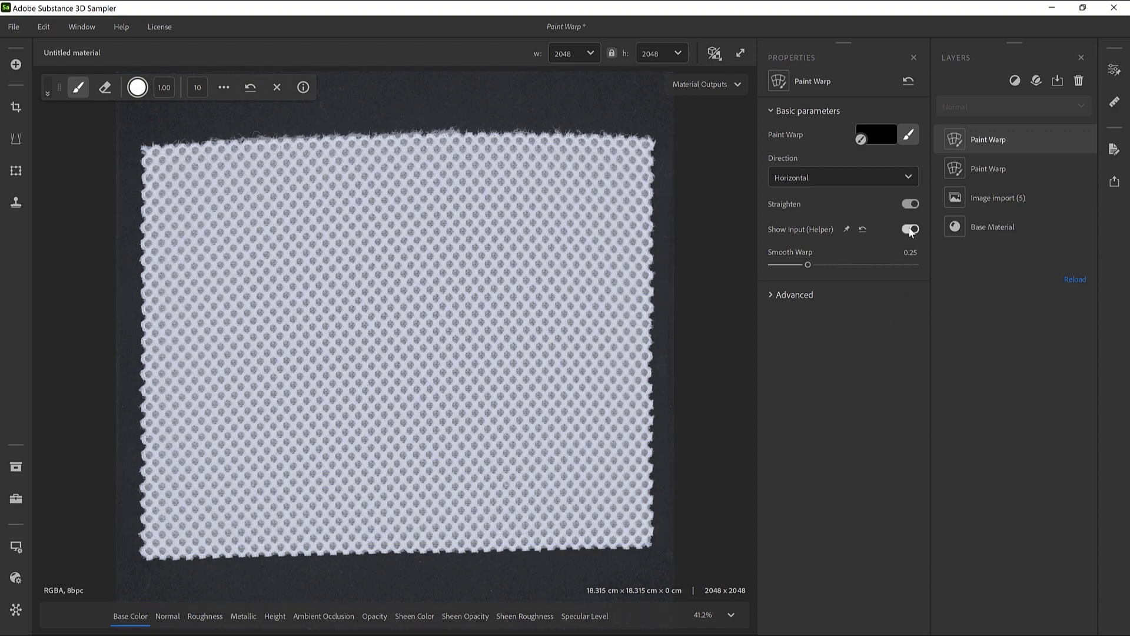
{"action": "left_click", "coordinate": [909, 229]}
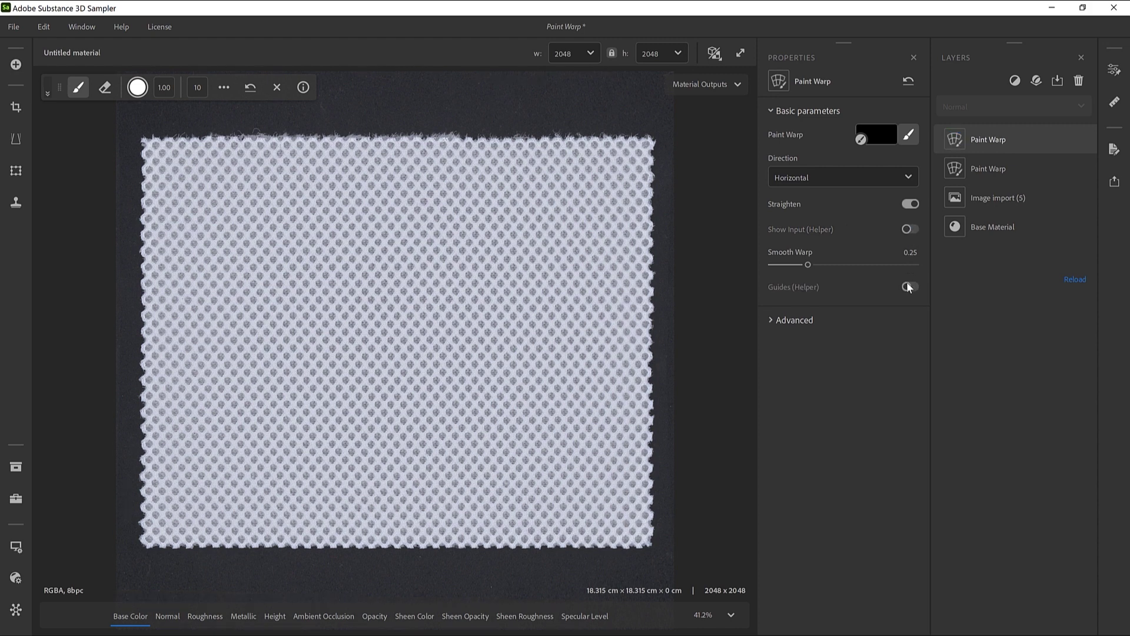
{"action": "left_click", "coordinate": [908, 286]}
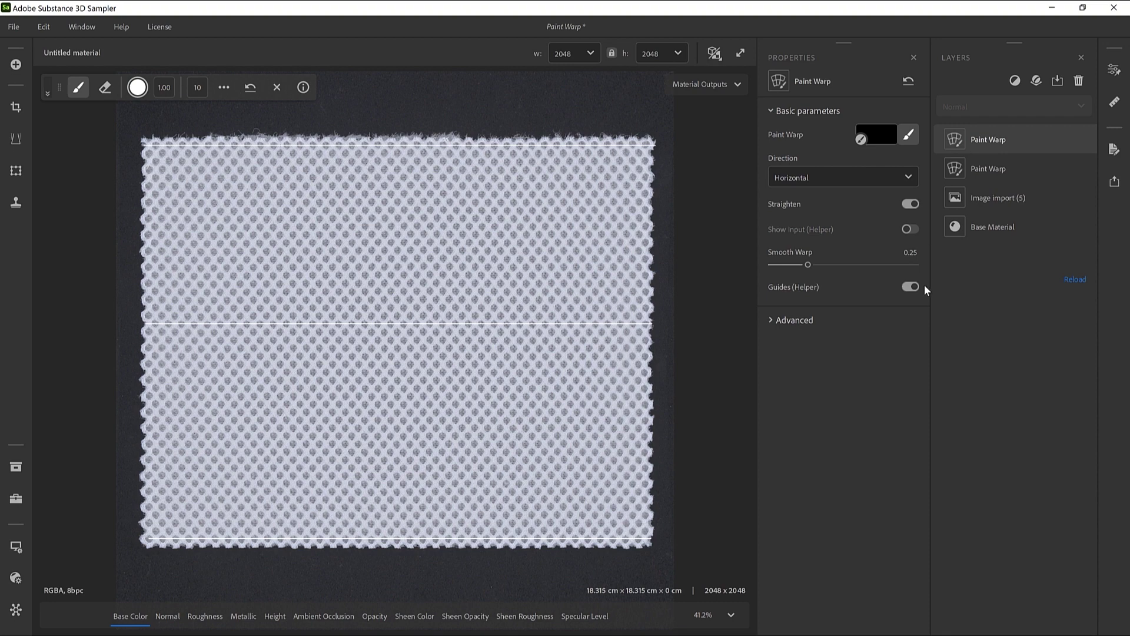
Step: Hide the warp guide lines and add a Tiling filter as the top layer
{"action": "left_click", "coordinate": [909, 287]}
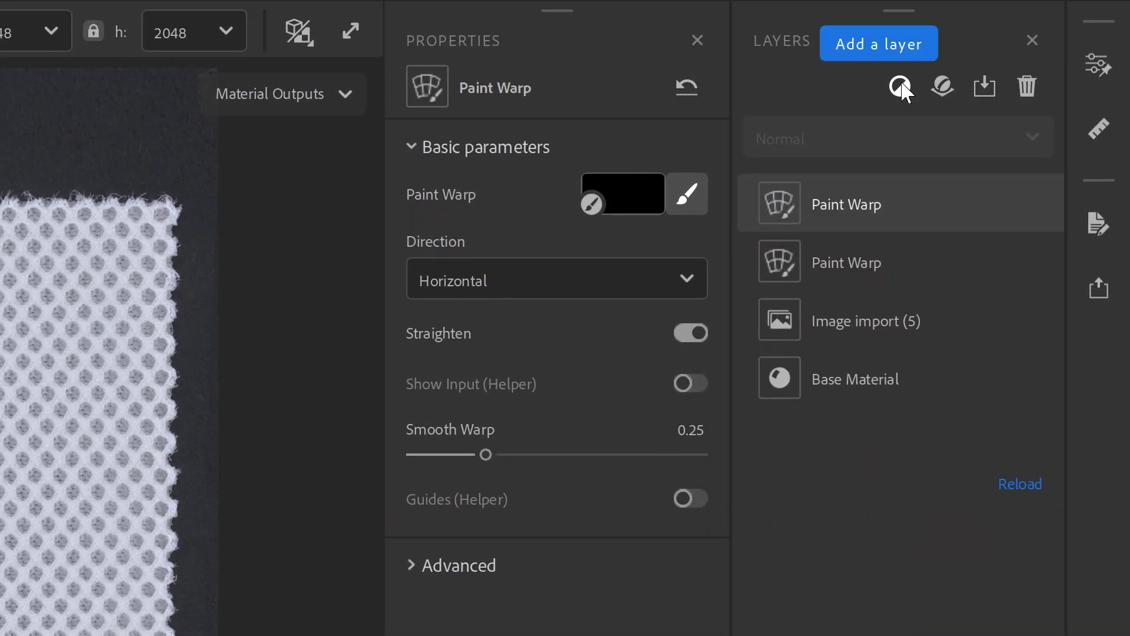
{"action": "left_click", "coordinate": [900, 85]}
{"action": "type", "text": "tiling"}
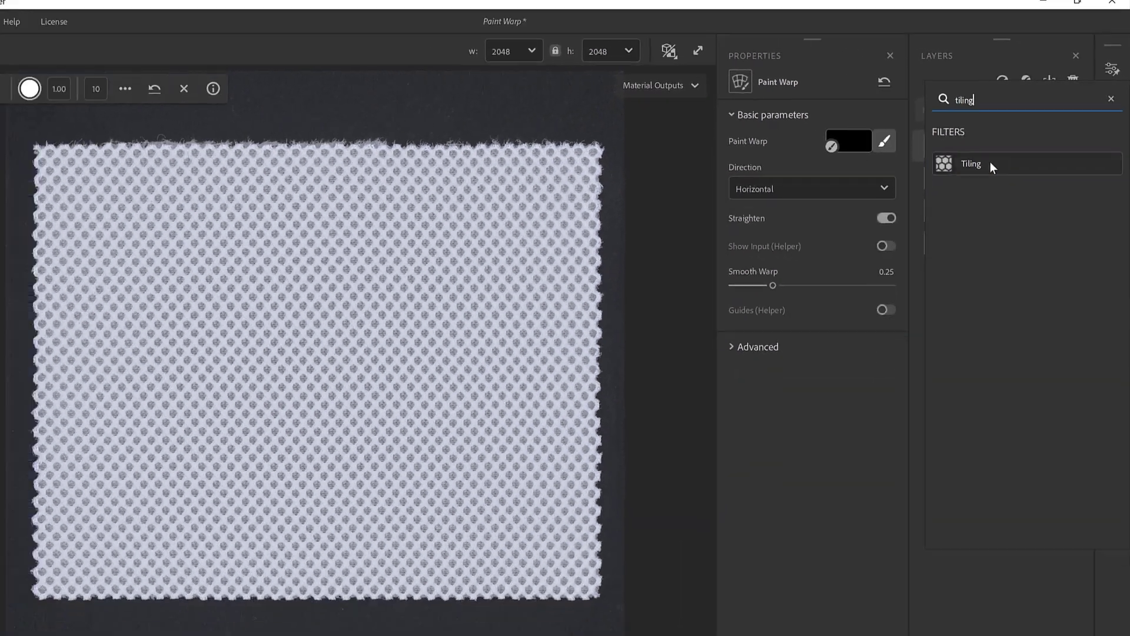
{"action": "left_click", "coordinate": [883, 235]}
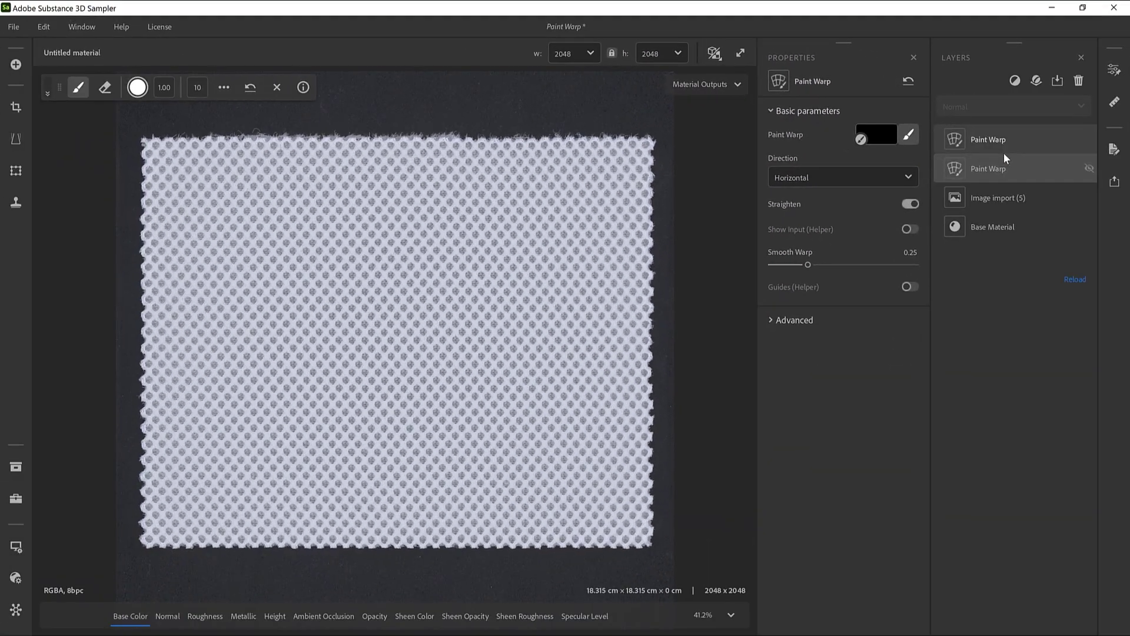
Step: Pull the tiling frame's four sides inward to exclude the dark borders
{"action": "scroll", "coordinate": [474, 310], "scroll_direction": "down", "scroll_amount": 3}
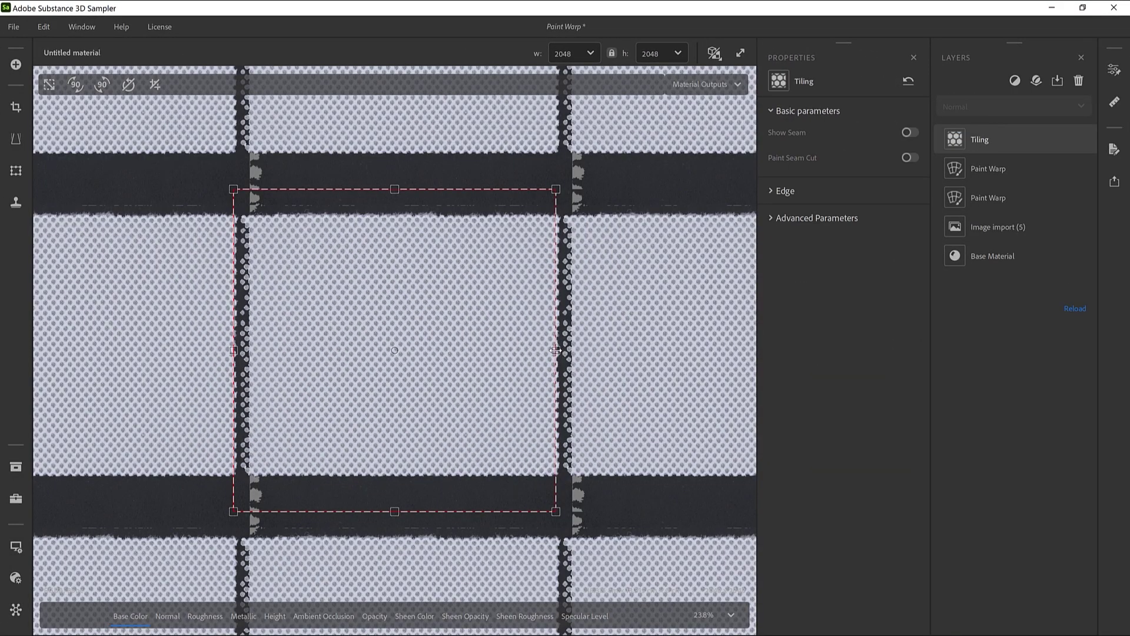
{"action": "left_click_drag", "start_coordinate": [555, 350], "coordinate": [509, 350]}
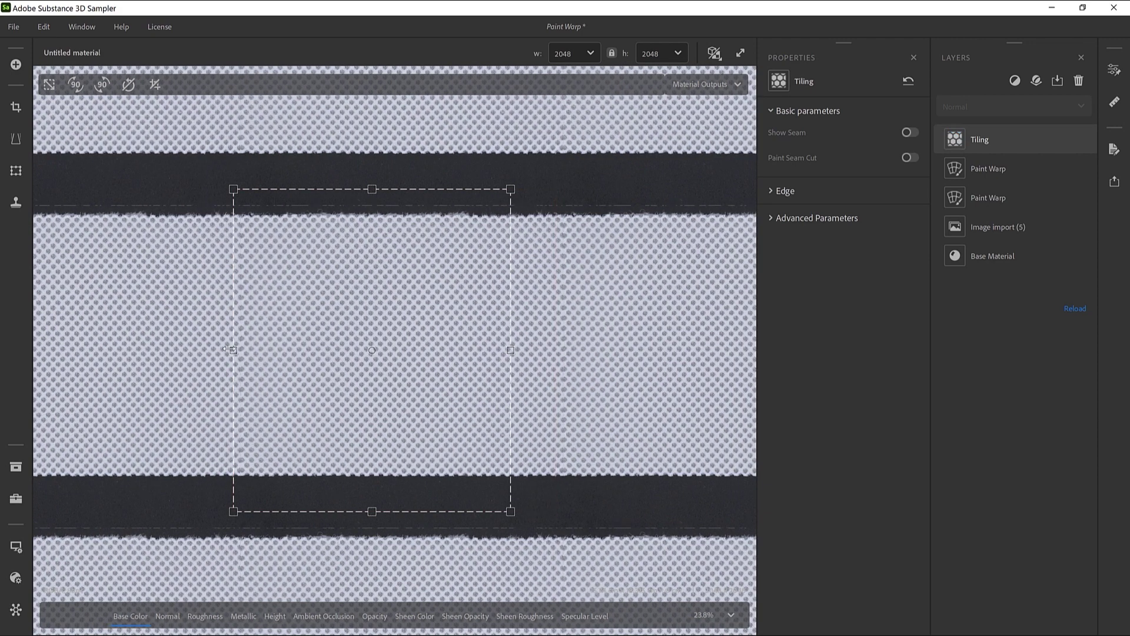
{"action": "left_click_drag", "start_coordinate": [267, 346], "coordinate": [305, 343]}
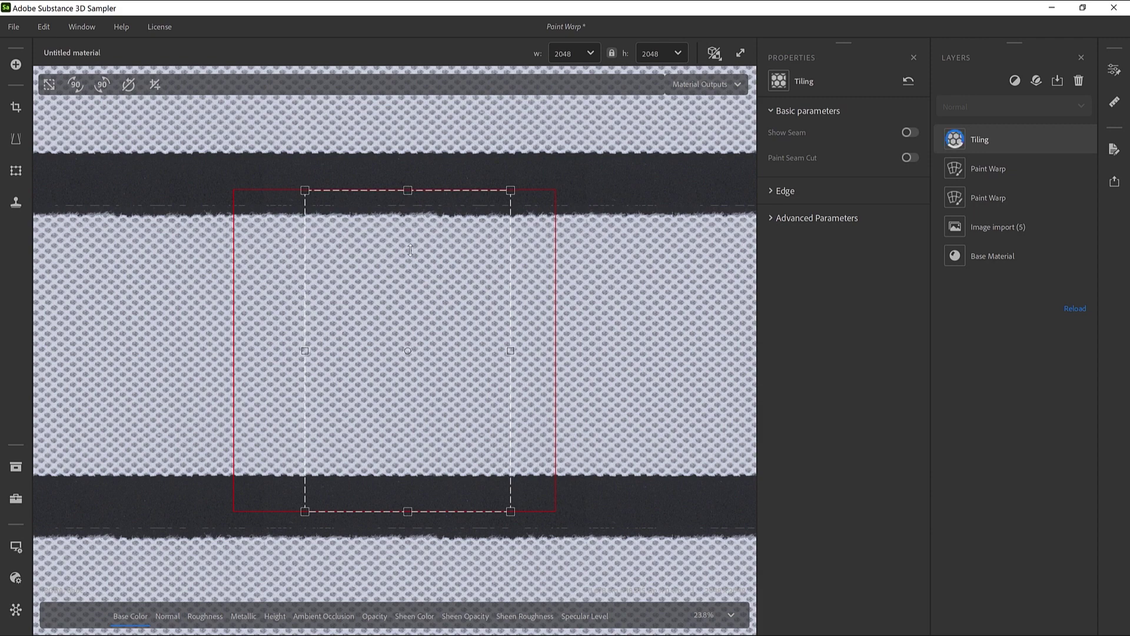
{"action": "left_click_drag", "start_coordinate": [407, 189], "coordinate": [407, 269]}
{"action": "left_click_drag", "start_coordinate": [407, 511], "coordinate": [414, 426]}
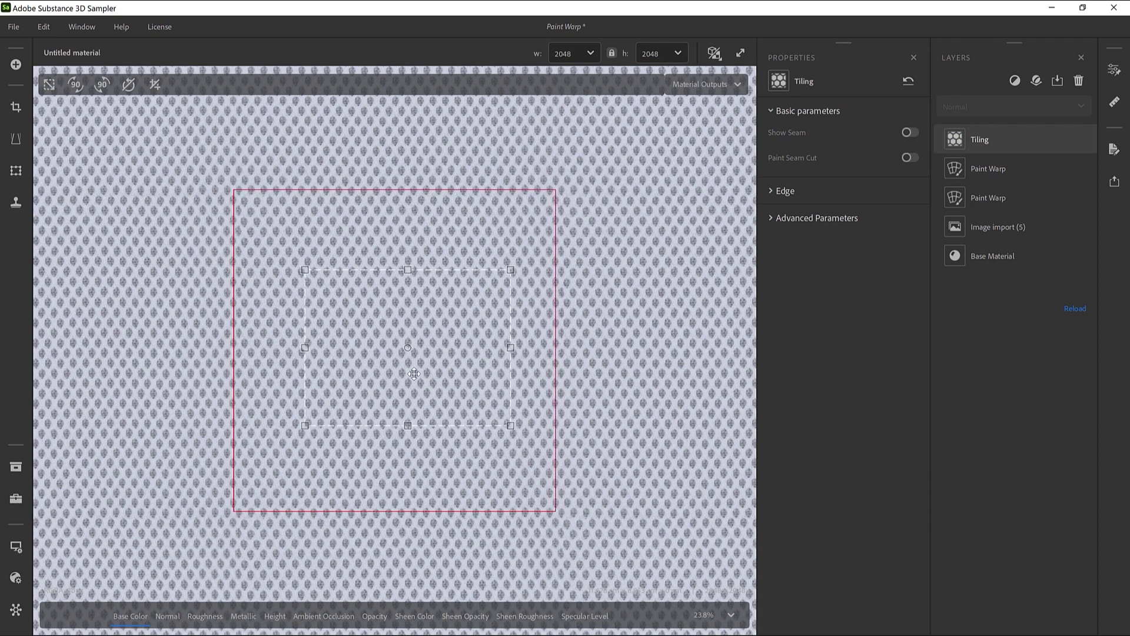
{"action": "left_click_drag", "start_coordinate": [305, 347], "coordinate": [292, 347]}
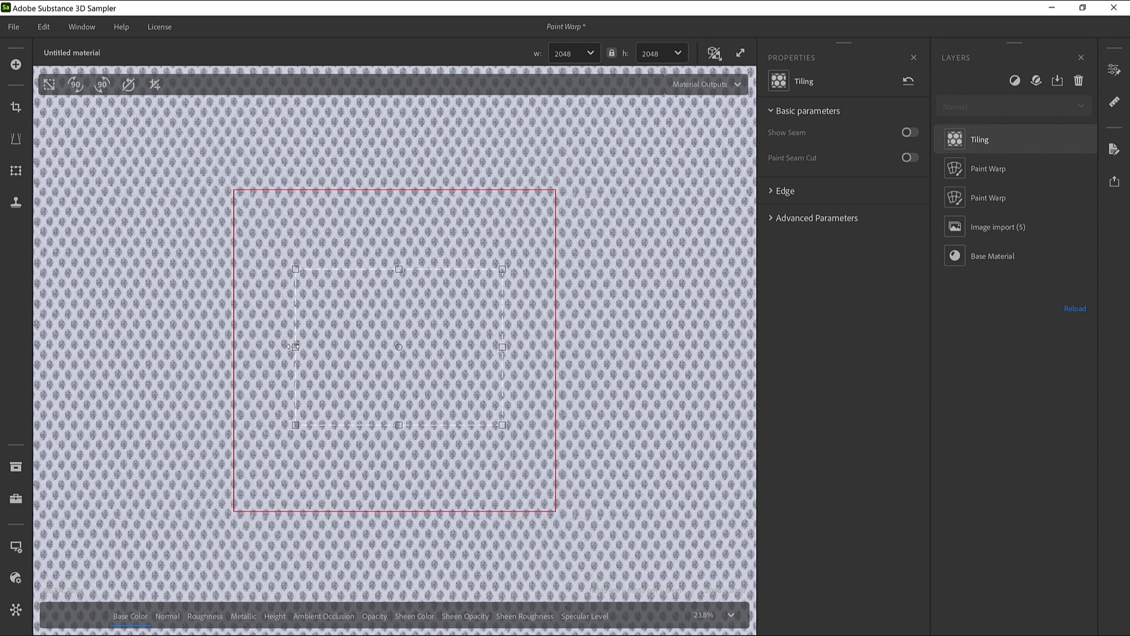
Step: Set the Tiling edge Threshold to 0.29, Blur to 1.27 and Smoothness to 0.29
{"action": "left_click", "coordinate": [772, 188]}
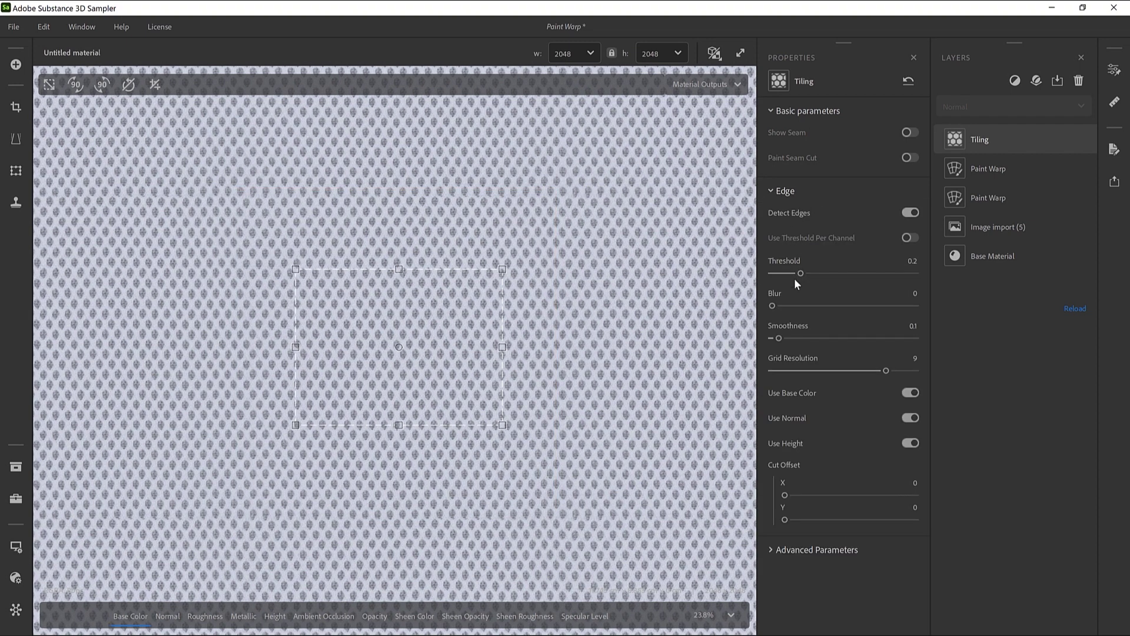
{"action": "left_click_drag", "start_coordinate": [794, 277], "coordinate": [813, 274]}
{"action": "left_click_drag", "start_coordinate": [811, 314], "coordinate": [790, 335]}
Step: Preview the tiled mesh on 3D cloth, check the 3D/2D split with Height channel, then return to 3D
{"action": "left_click", "coordinate": [714, 53]}
{"action": "left_click", "coordinate": [677, 99]}
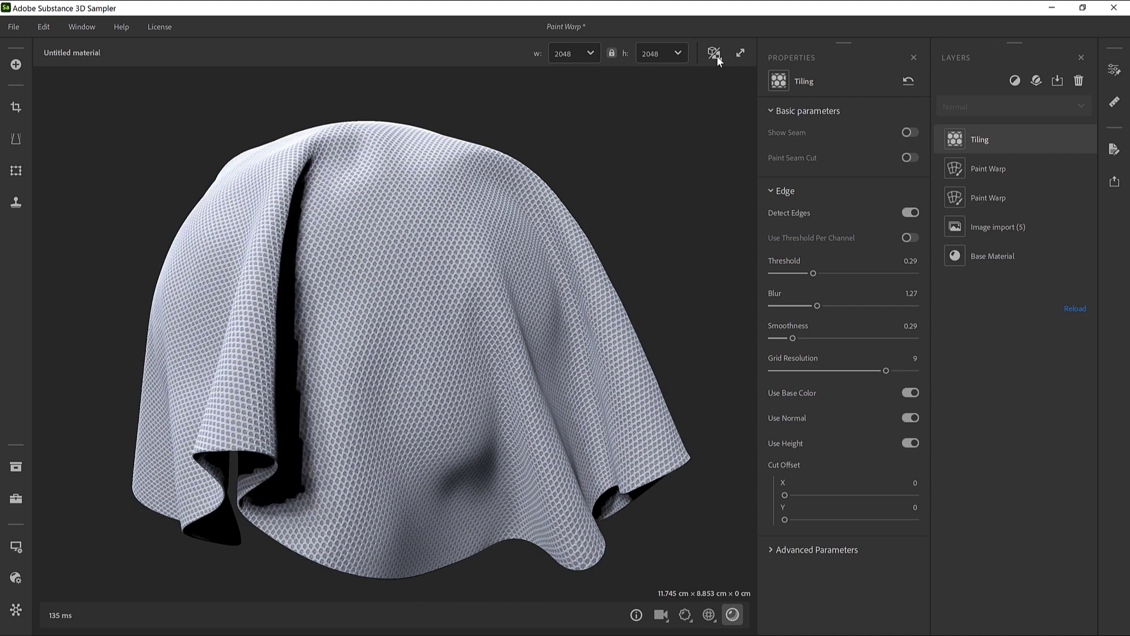
{"action": "left_click", "coordinate": [714, 54]}
{"action": "left_click", "coordinate": [689, 78]}
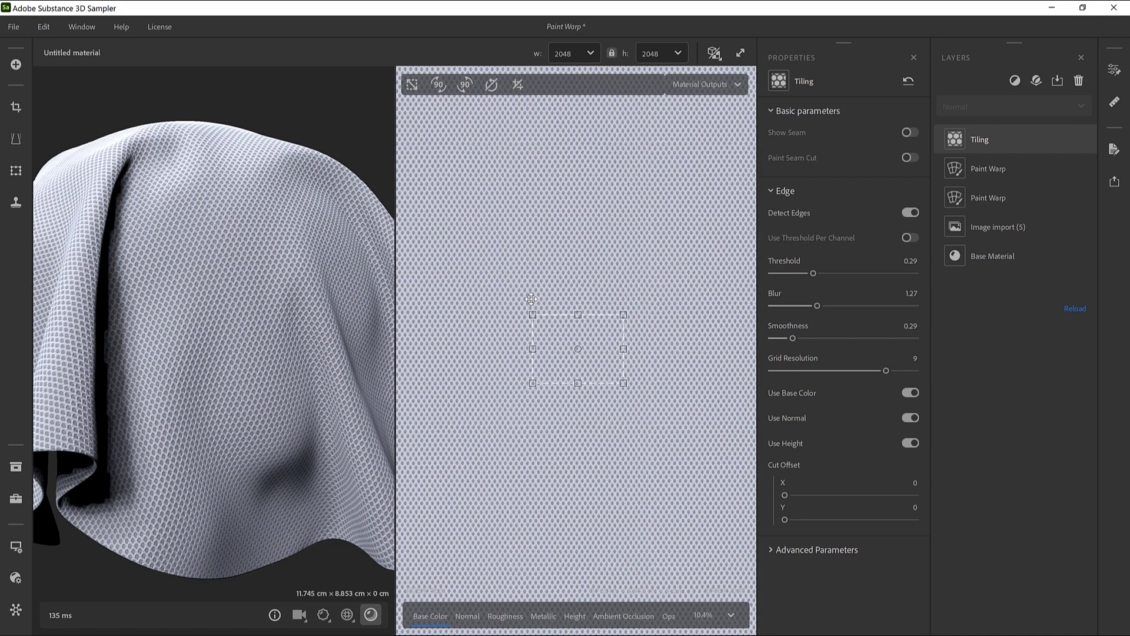
{"action": "scroll", "coordinate": [715, 268], "scroll_direction": "down", "scroll_amount": 4}
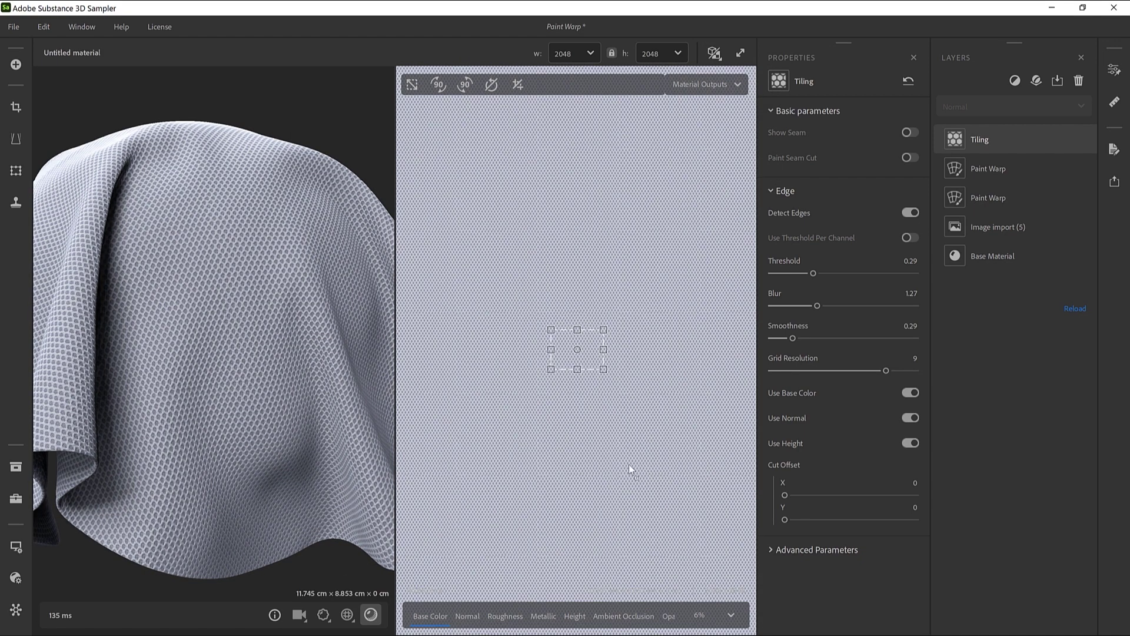
{"action": "left_click", "coordinate": [572, 616]}
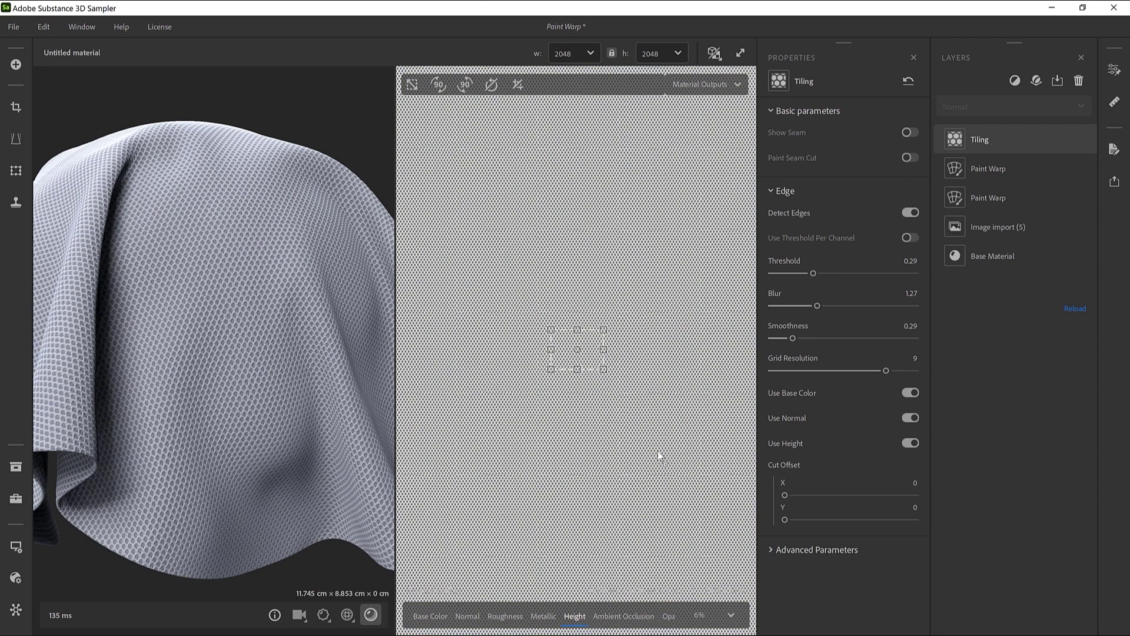
{"action": "scroll", "coordinate": [581, 381], "scroll_direction": "up", "scroll_amount": 4}
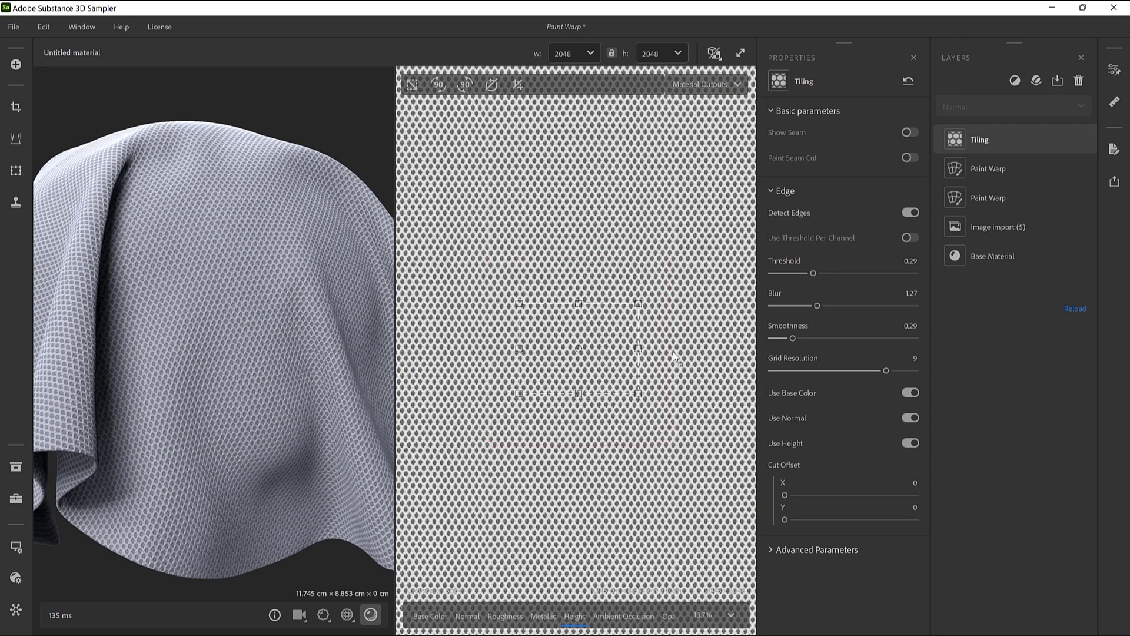
{"action": "left_click", "coordinate": [715, 53]}
{"action": "left_click", "coordinate": [706, 113]}
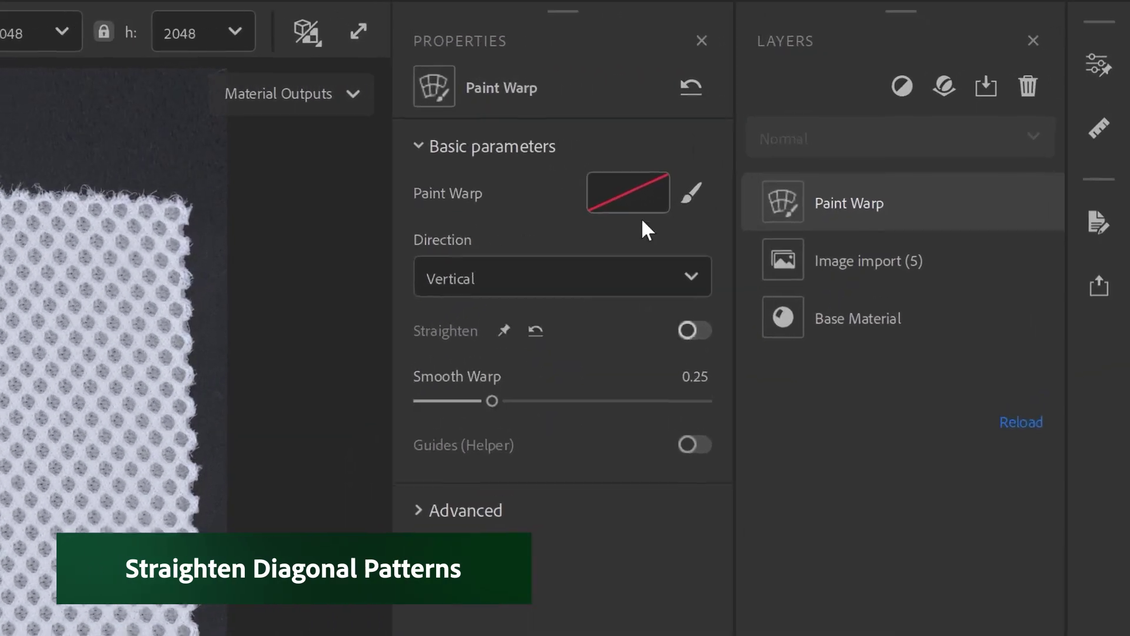
Step: Enable the Paint Warp brush with Straighten and Guides on, and Brush Start set to Middle (Keep Skew)
{"action": "left_click", "coordinate": [909, 135]}
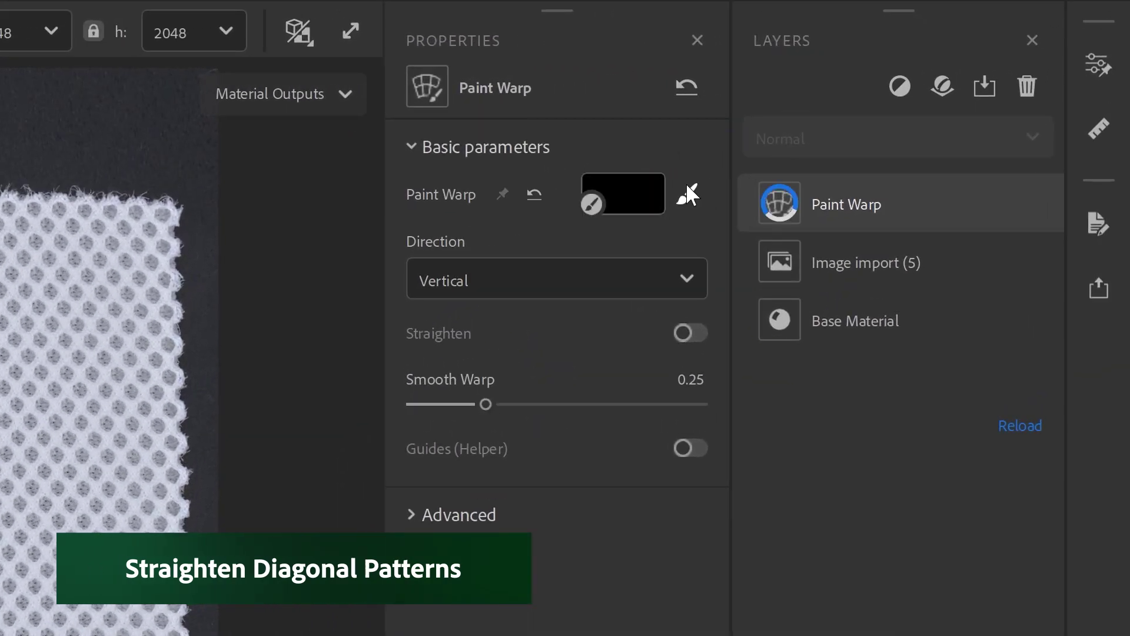
{"action": "left_click", "coordinate": [692, 331]}
{"action": "left_click", "coordinate": [688, 497]}
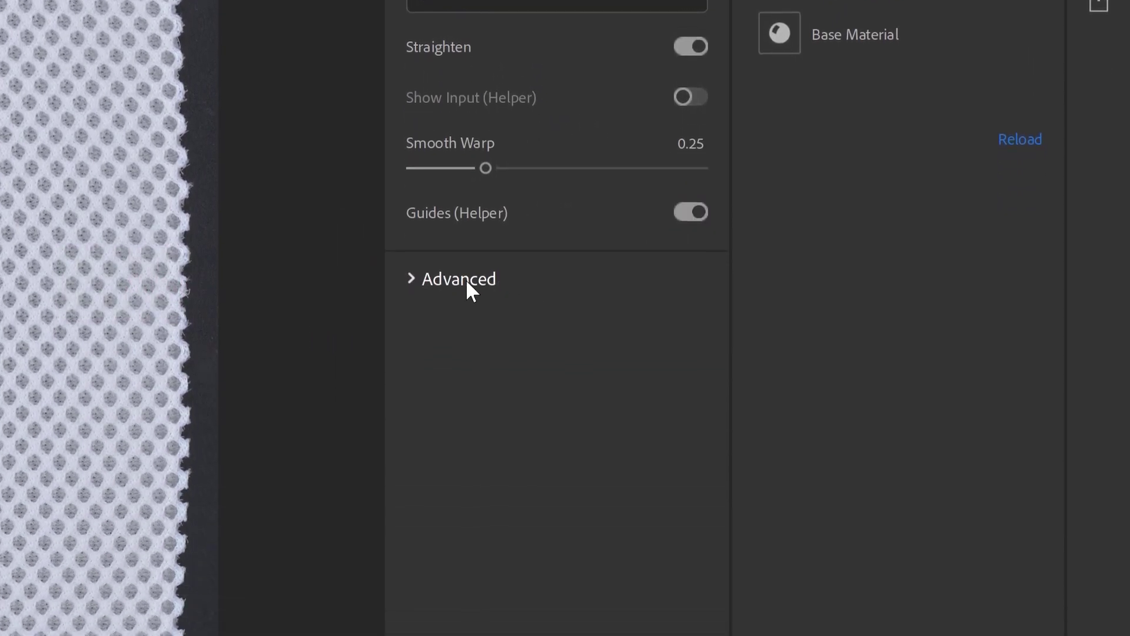
{"action": "left_click", "coordinate": [466, 280]}
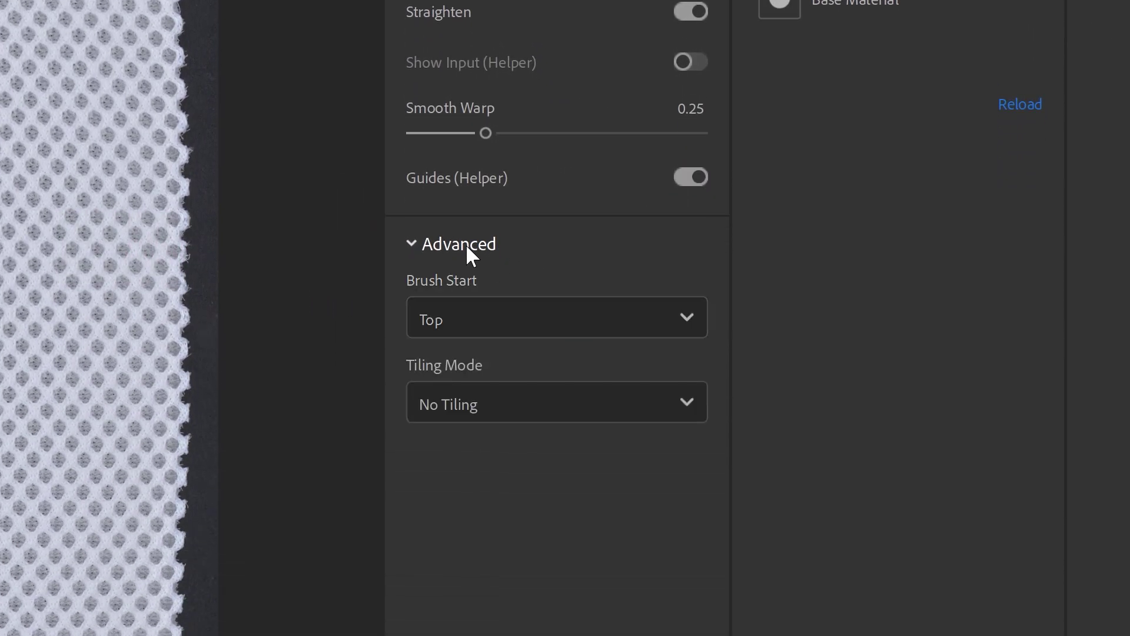
{"action": "left_click", "coordinate": [479, 316]}
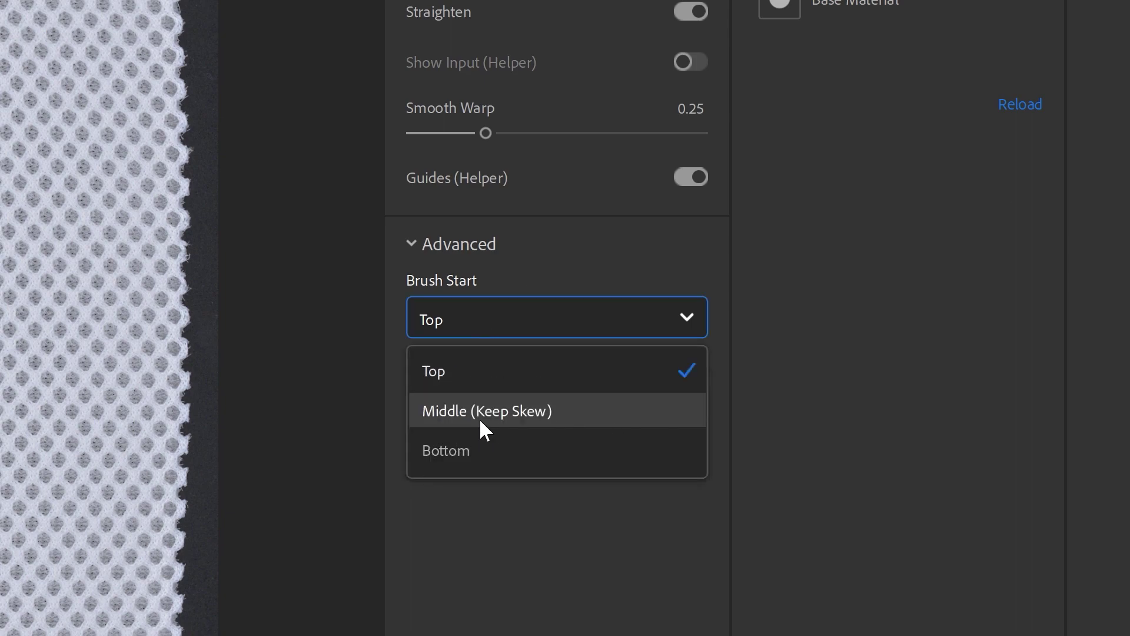
{"action": "left_click", "coordinate": [596, 415]}
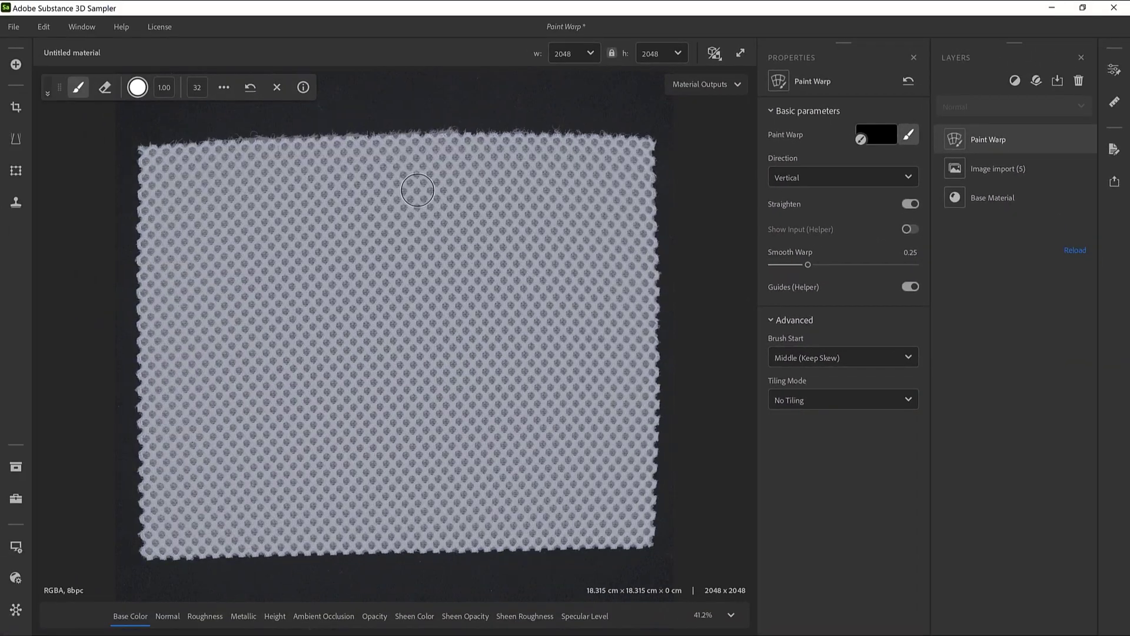
Step: Paint a diagonal warp stroke from the fabric's top edge down to its lower-right corner
{"action": "mouse_move", "coordinate": [379, 152]}
{"action": "left_mouse_down"}
{"action": "mouse_move", "coordinate": [405, 234]}
{"action": "mouse_move", "coordinate": [462, 293]}
{"action": "mouse_move", "coordinate": [555, 354]}
{"action": "mouse_move", "coordinate": [573, 375]}
{"action": "mouse_move", "coordinate": [573, 410]}
{"action": "mouse_move", "coordinate": [548, 445]}
{"action": "mouse_move", "coordinate": [494, 476]}
{"action": "mouse_move", "coordinate": [282, 550]}
{"action": "left_mouse_up"}
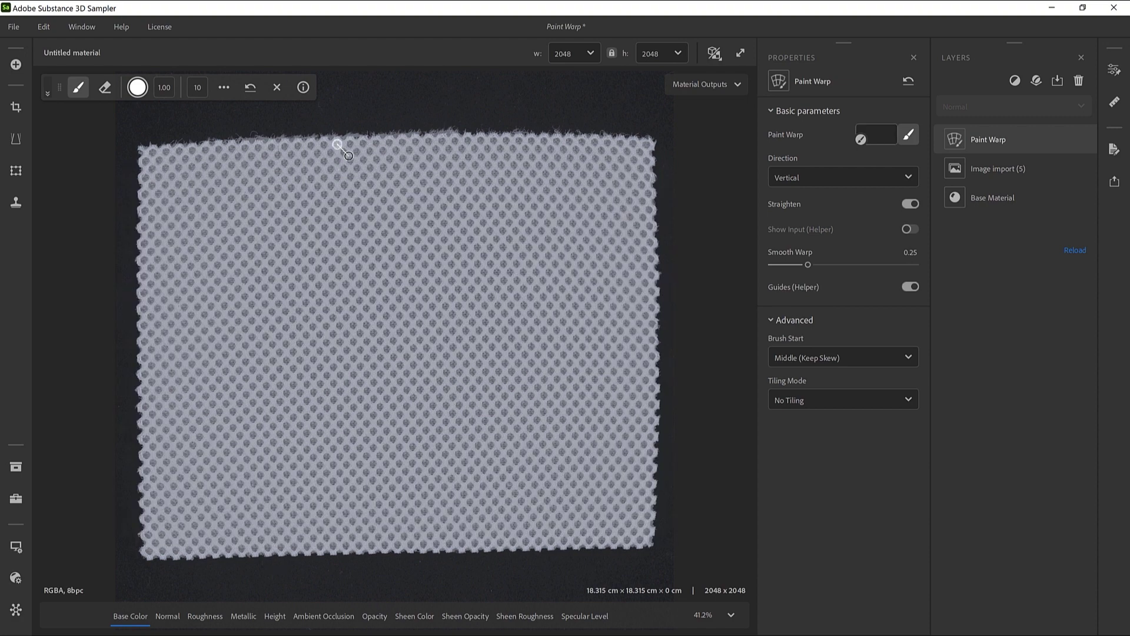
{"action": "left_click_drag", "start_coordinate": [365, 176], "coordinate": [365, 179]}
{"action": "mouse_move", "coordinate": [398, 217]}
{"action": "left_mouse_down"}
{"action": "mouse_move", "coordinate": [430, 249]}
{"action": "mouse_move", "coordinate": [452, 301]}
{"action": "mouse_move", "coordinate": [465, 298]}
{"action": "mouse_move", "coordinate": [497, 337]}
{"action": "left_mouse_up"}
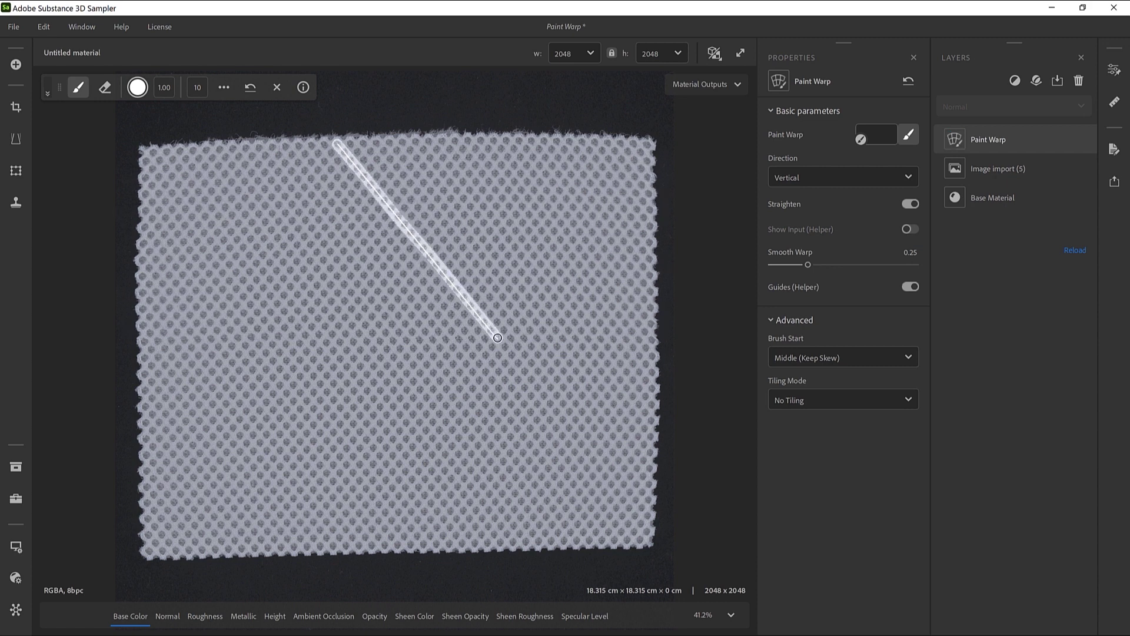
{"action": "left_click_drag", "start_coordinate": [529, 376], "coordinate": [554, 413]}
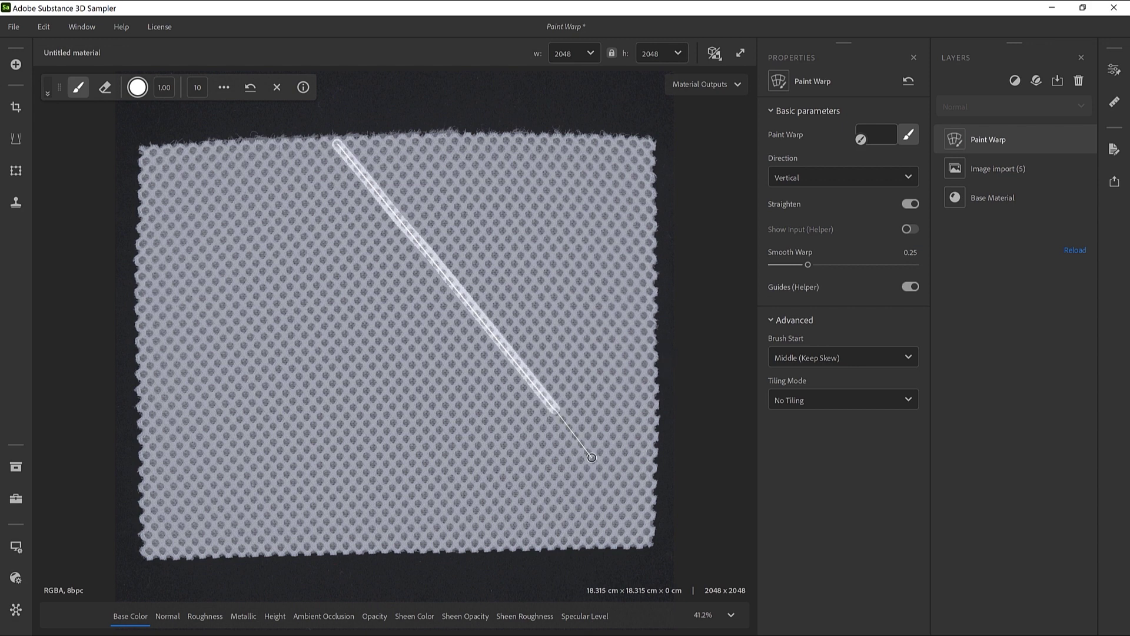
{"action": "left_click_drag", "start_coordinate": [591, 457], "coordinate": [640, 523]}
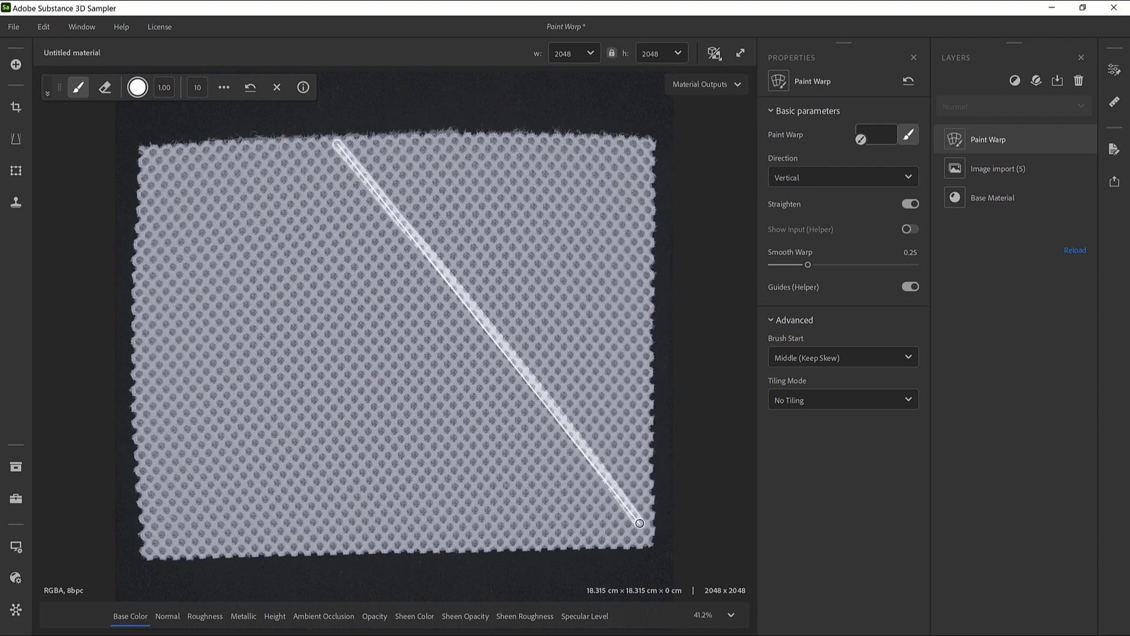